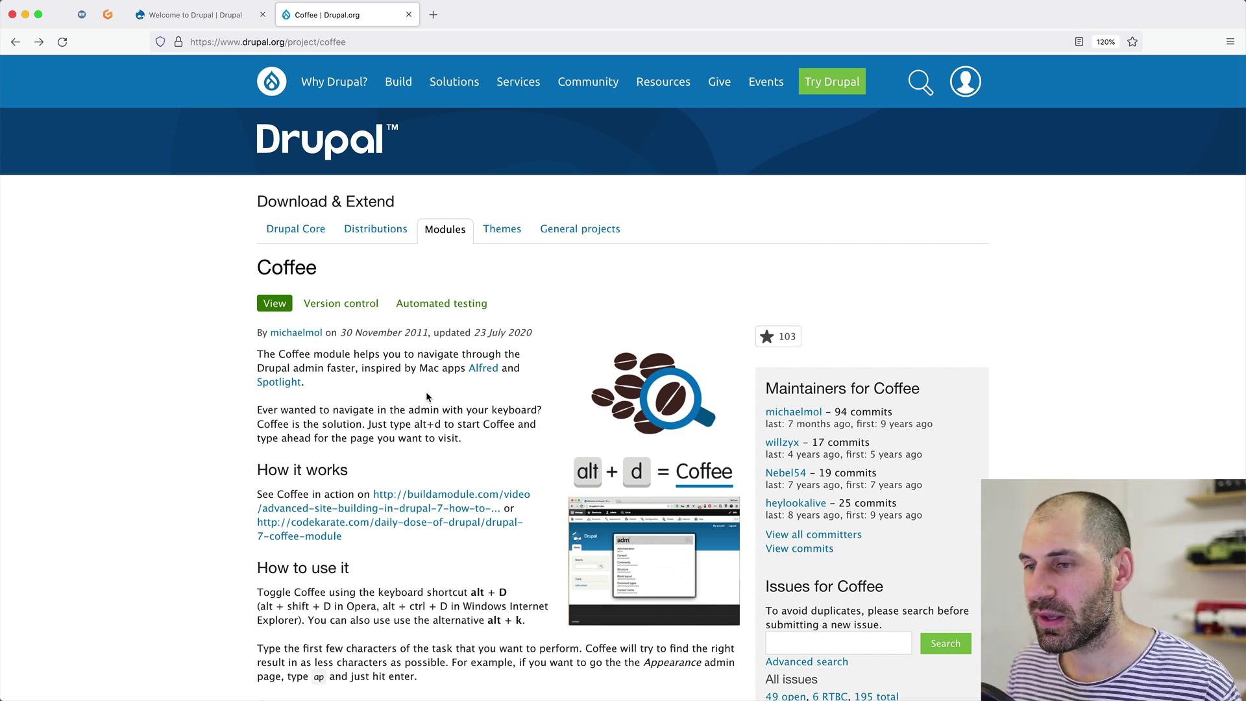
Step: View the enlarged search-box screenshot on the Coffee module's project page, and return to the project page
scroll(426, 391, down, 2)
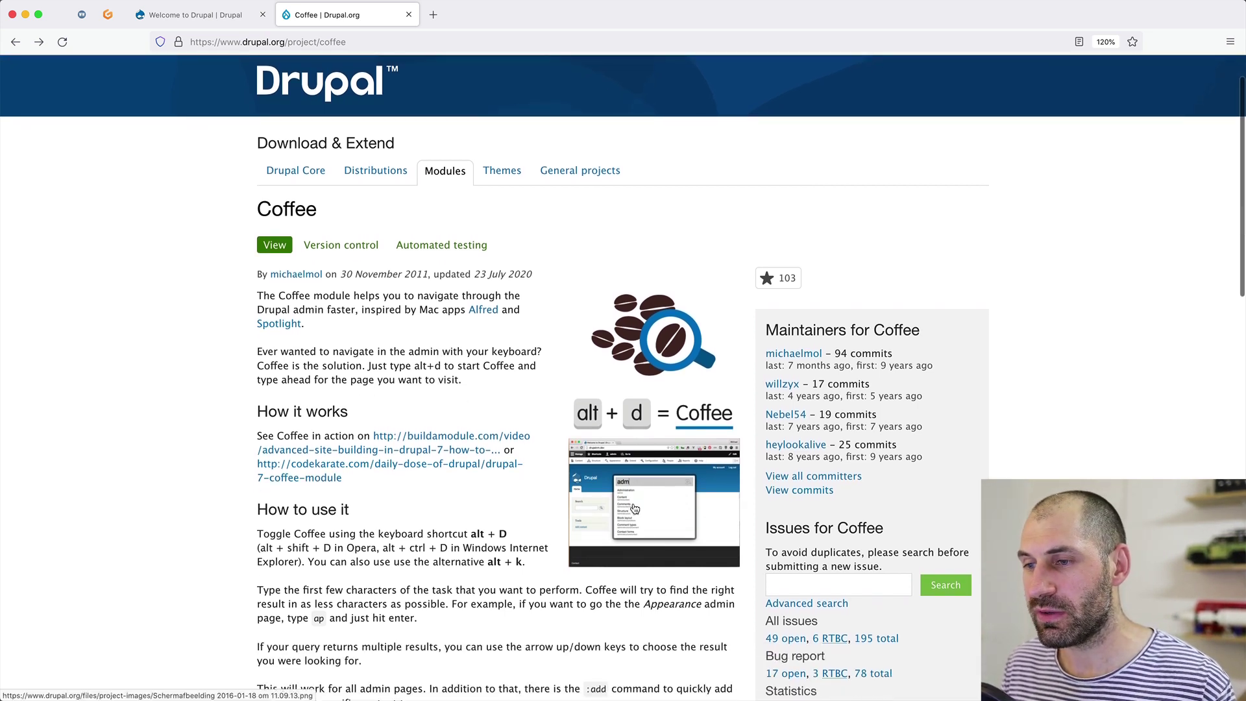
click(633, 513)
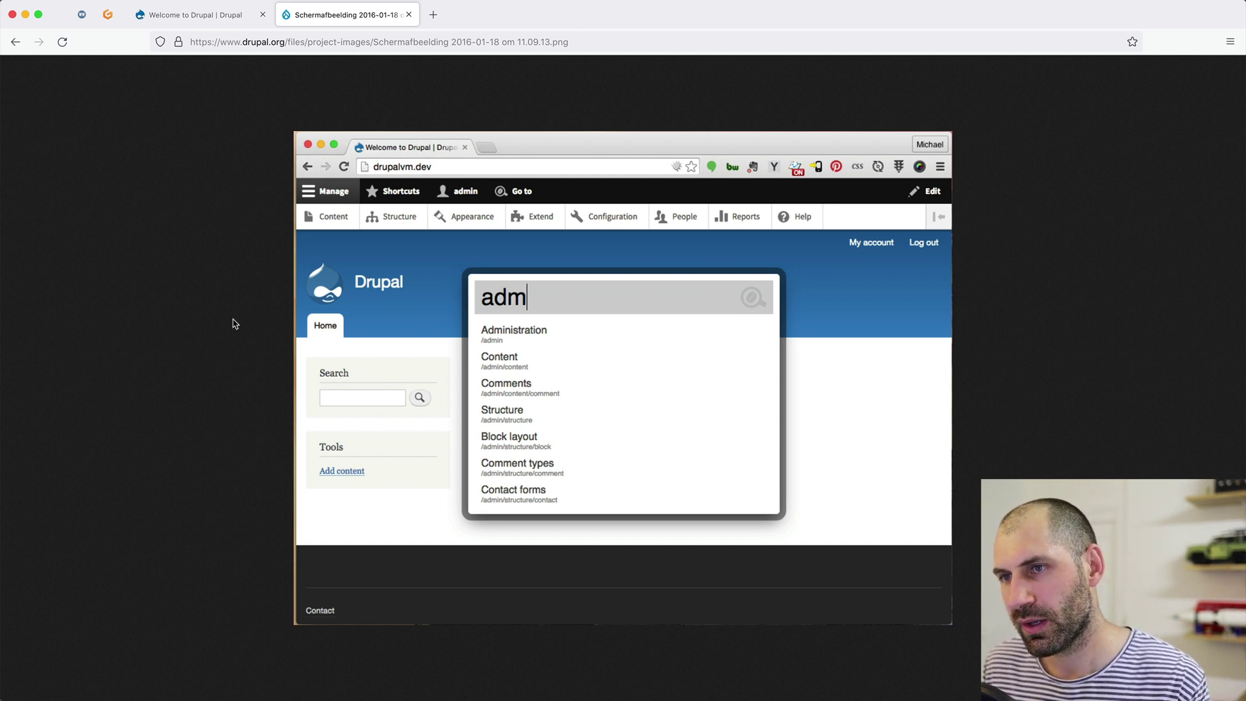
key(super+bracketleft)
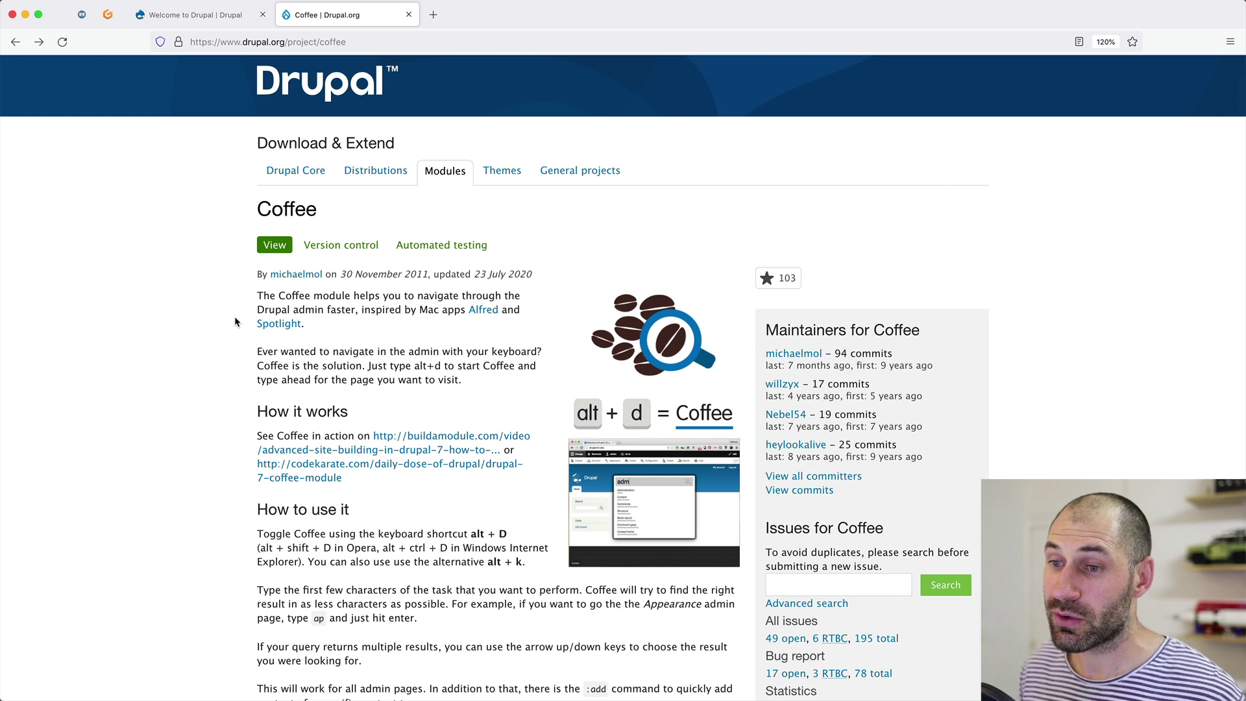
Step: Skim the WebWash article on navigating admin pages with Coffee, from its installation instructions to the summary
click(78, 18)
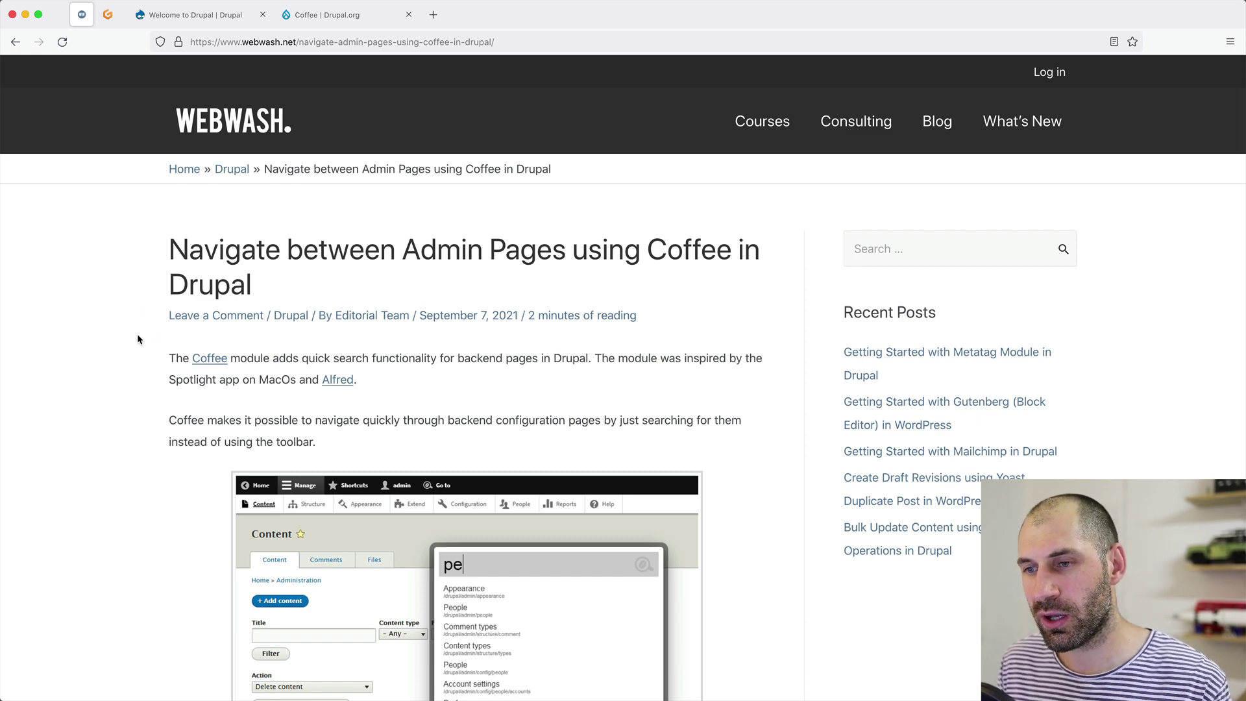
scroll(126, 340, down, 10)
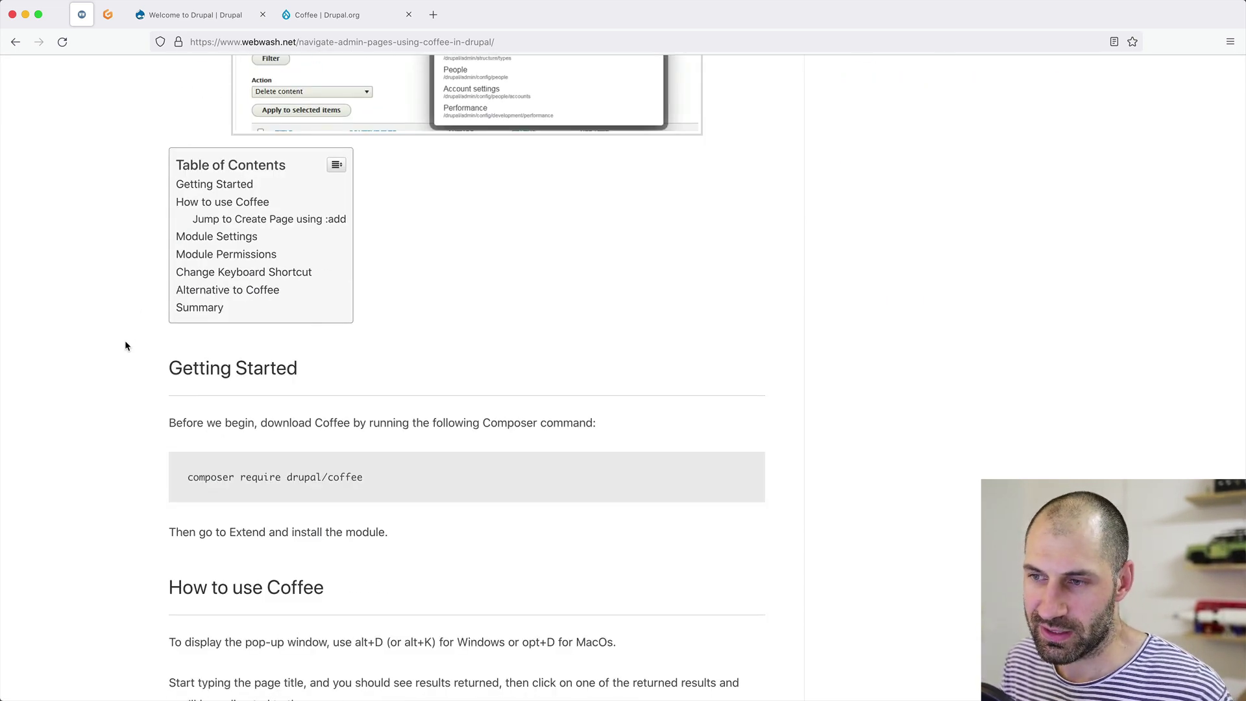
scroll(125, 342, down, 4)
scroll(126, 354, down, 20)
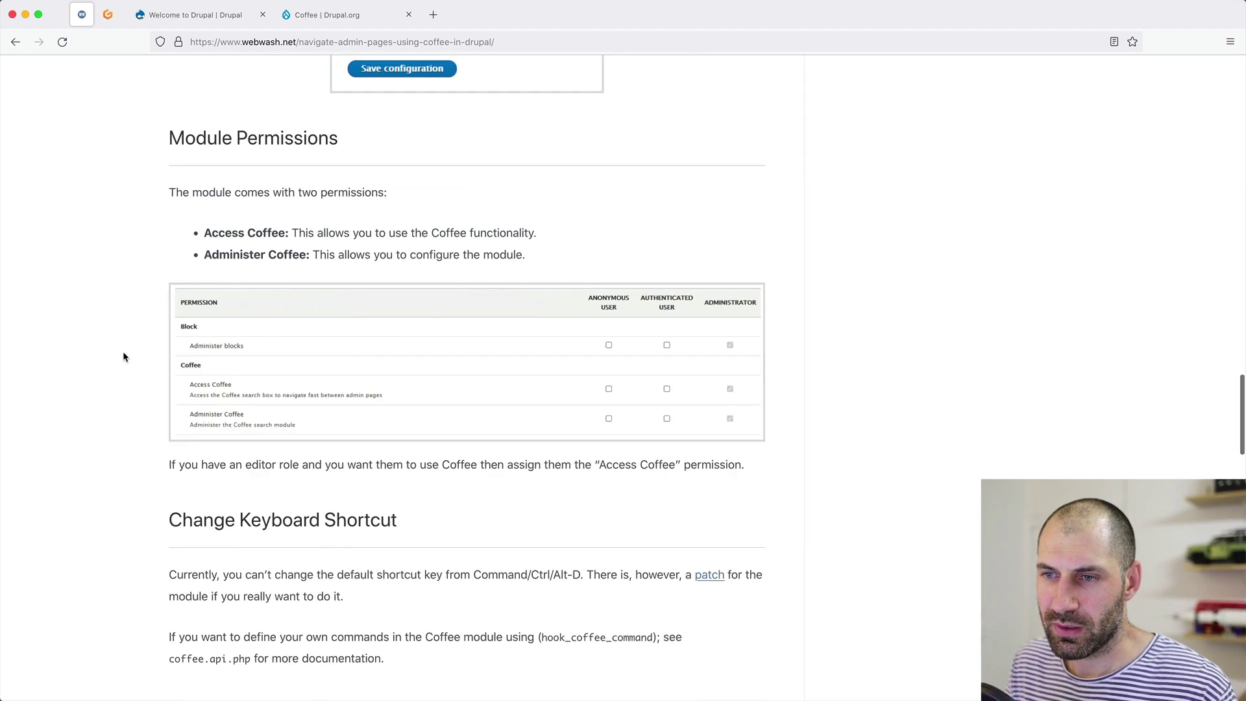
scroll(122, 351, down, 6)
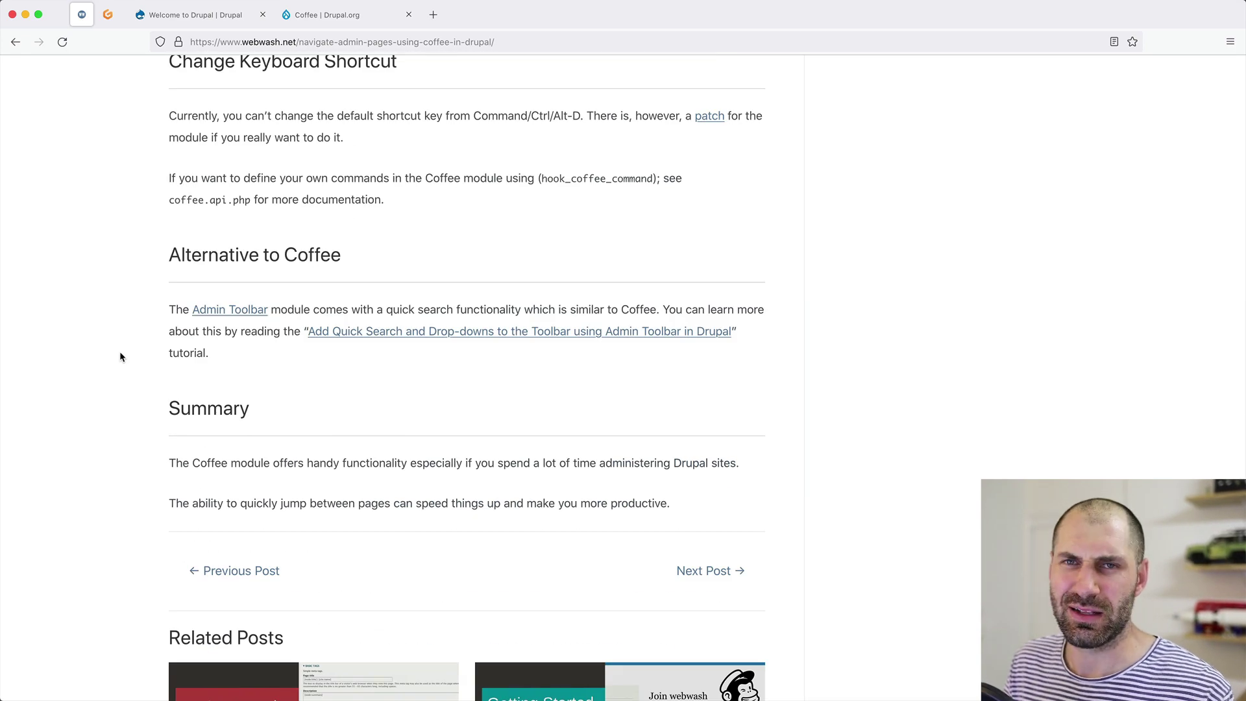
scroll(119, 357, up, 15)
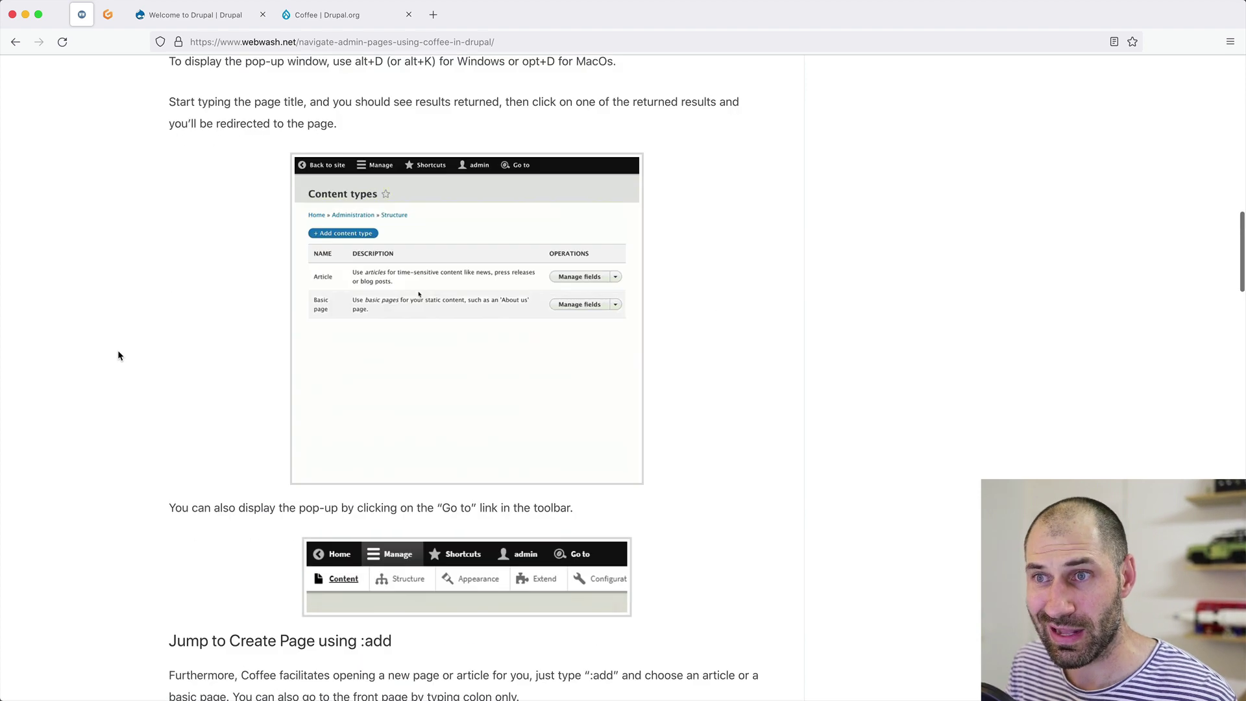
scroll(118, 355, up, 8)
scroll(89, 268, up, 7)
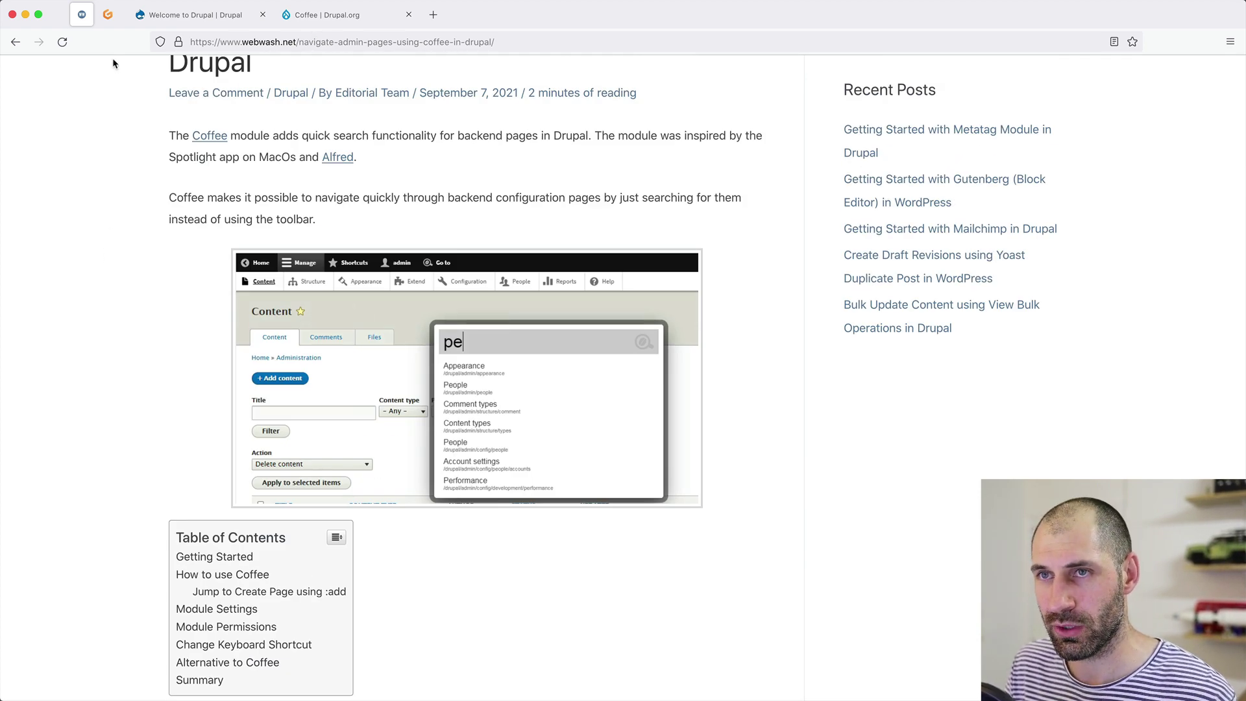
Step: Switch to the Gitpod terminal and download the Coffee module with "composer require drupal/coffee"
click(104, 16)
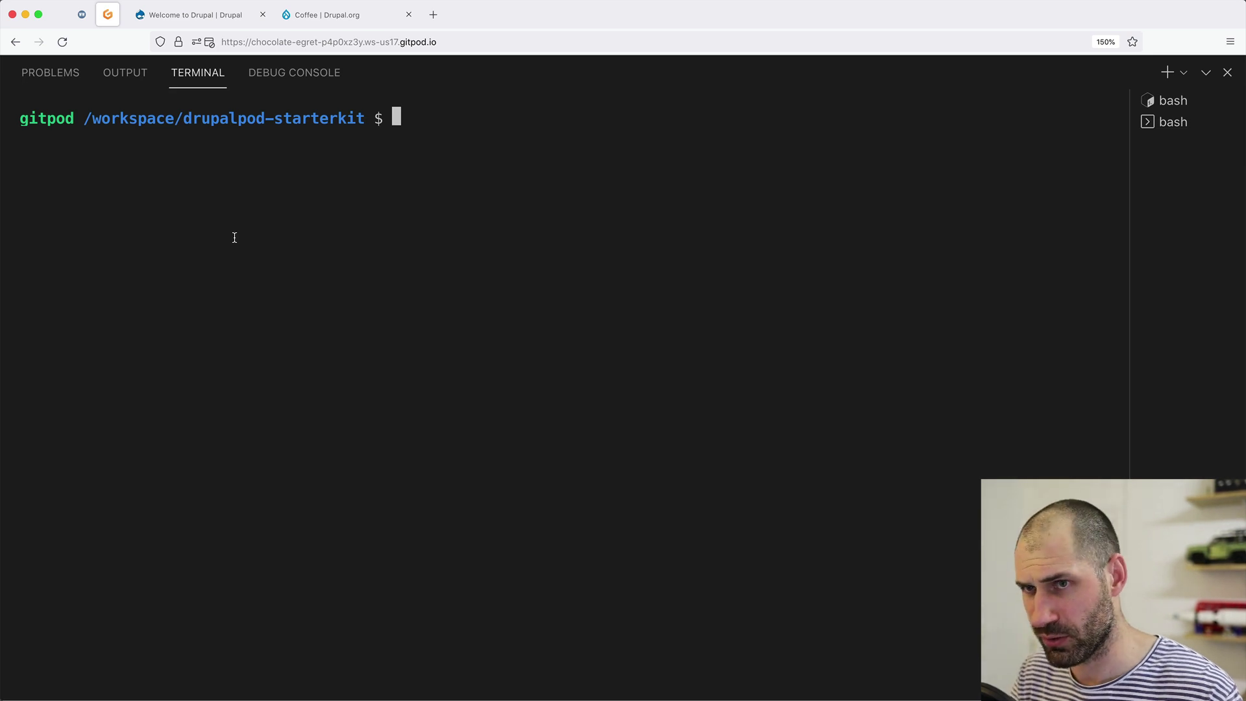
text(comp)
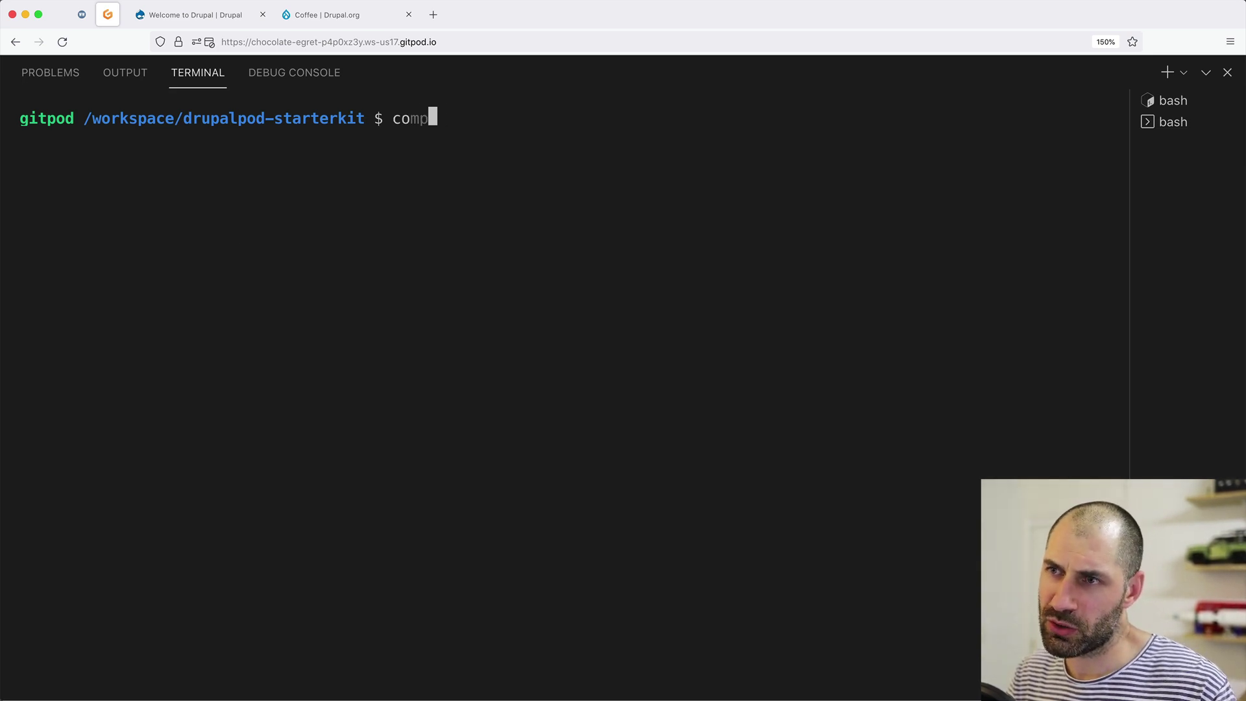
text(oser require drupal/coffee)
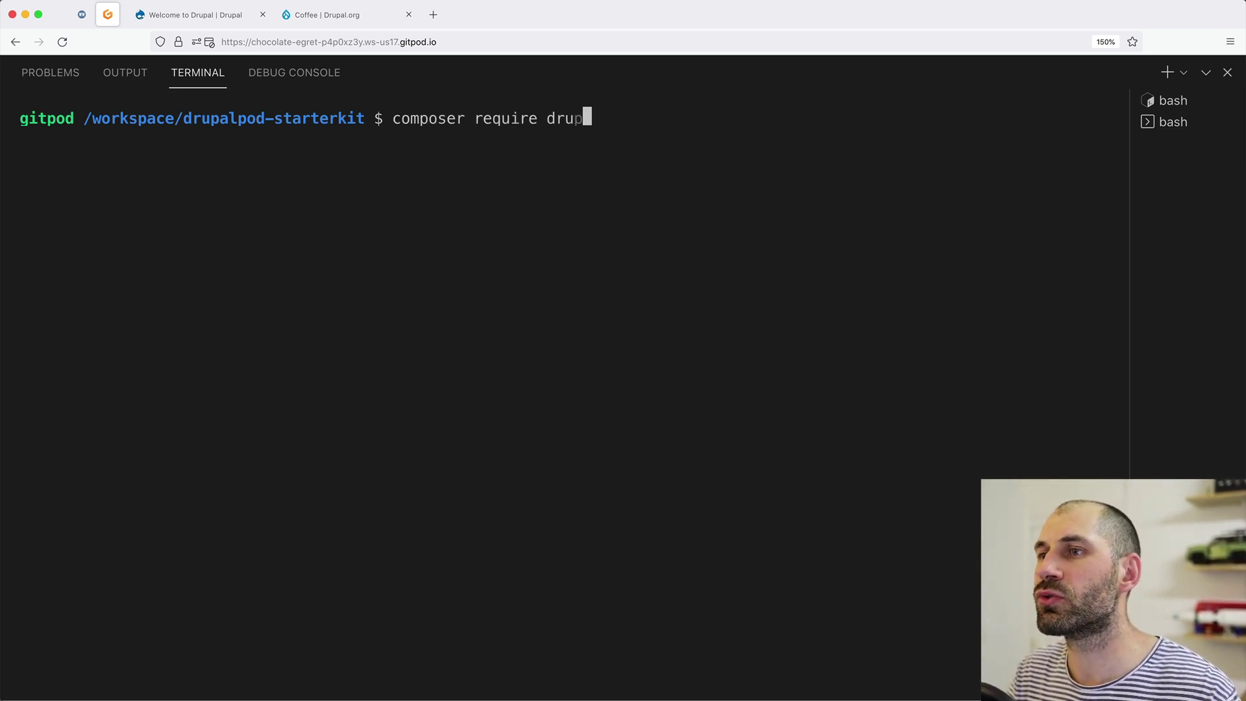
key(Return)
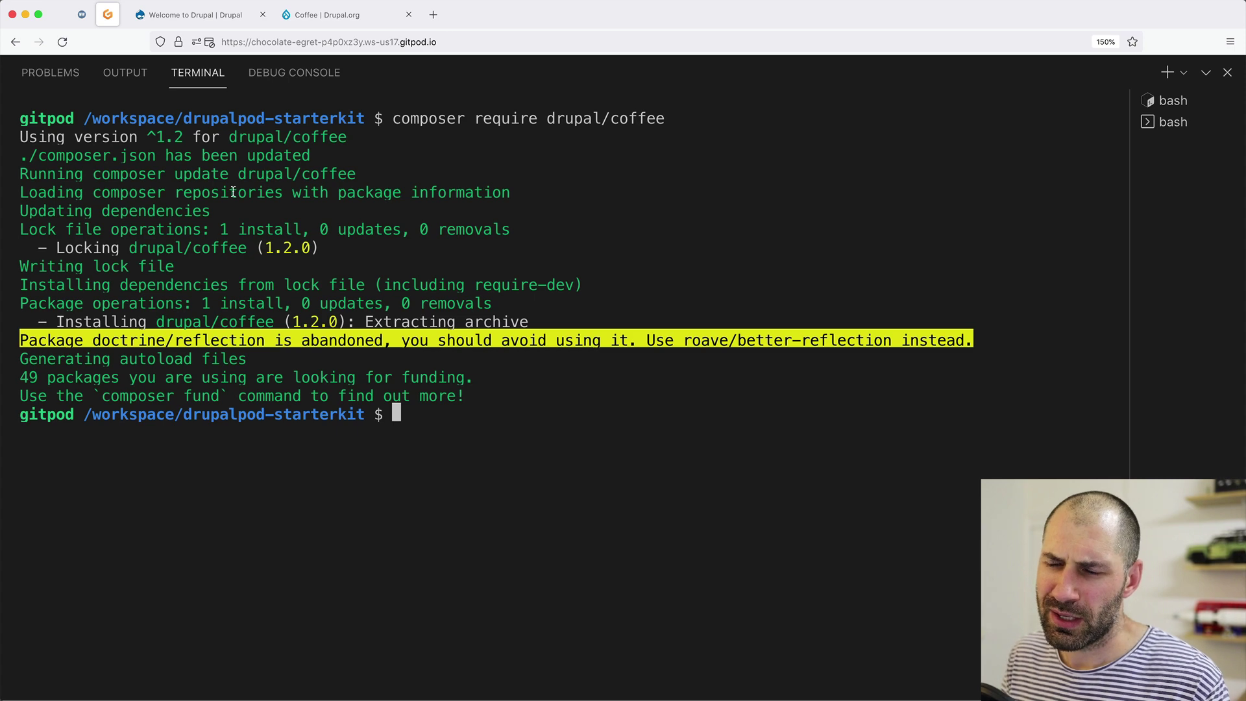
Step: On the Drupal site's Extend page, filter the modules by "coffee" and install the Coffee module
click(213, 14)
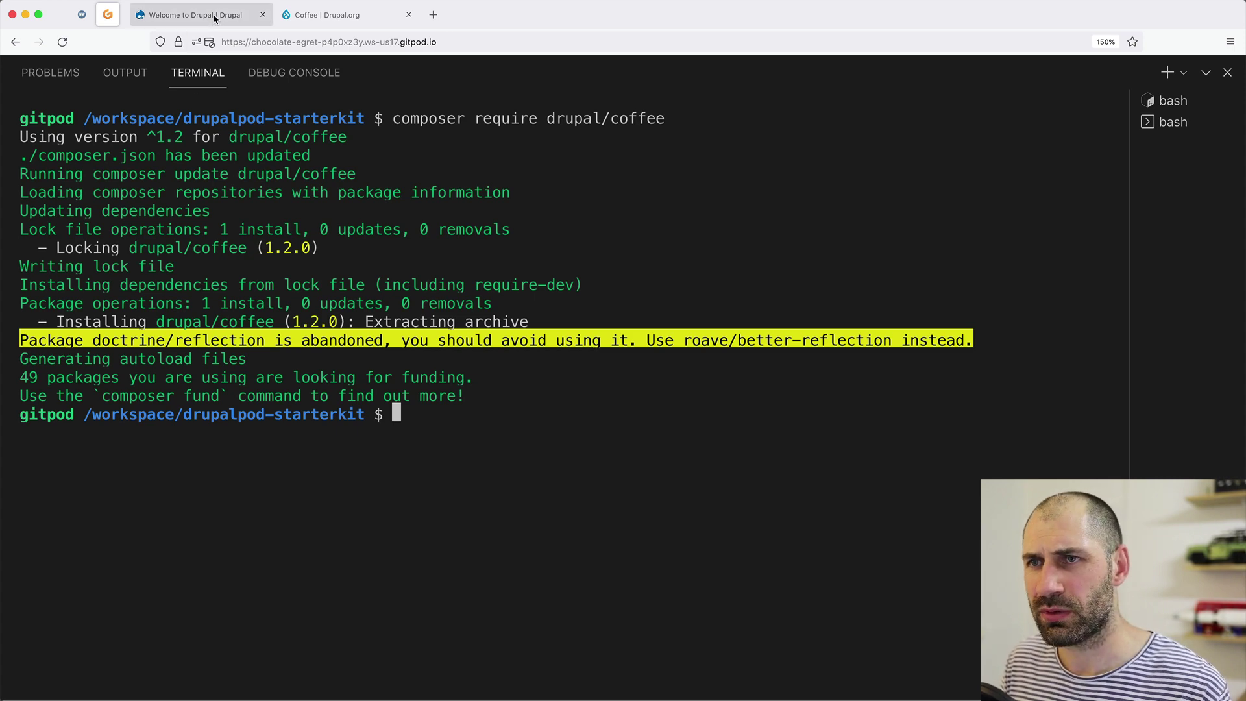
click(310, 104)
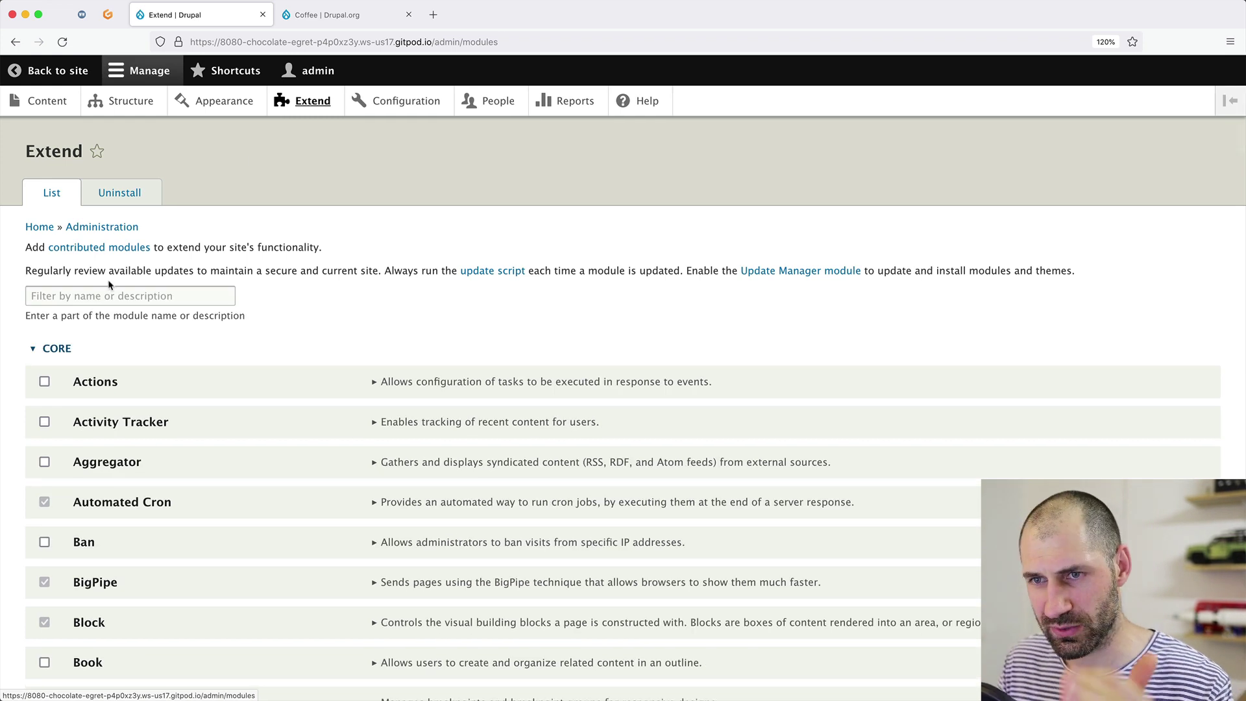
click(102, 296)
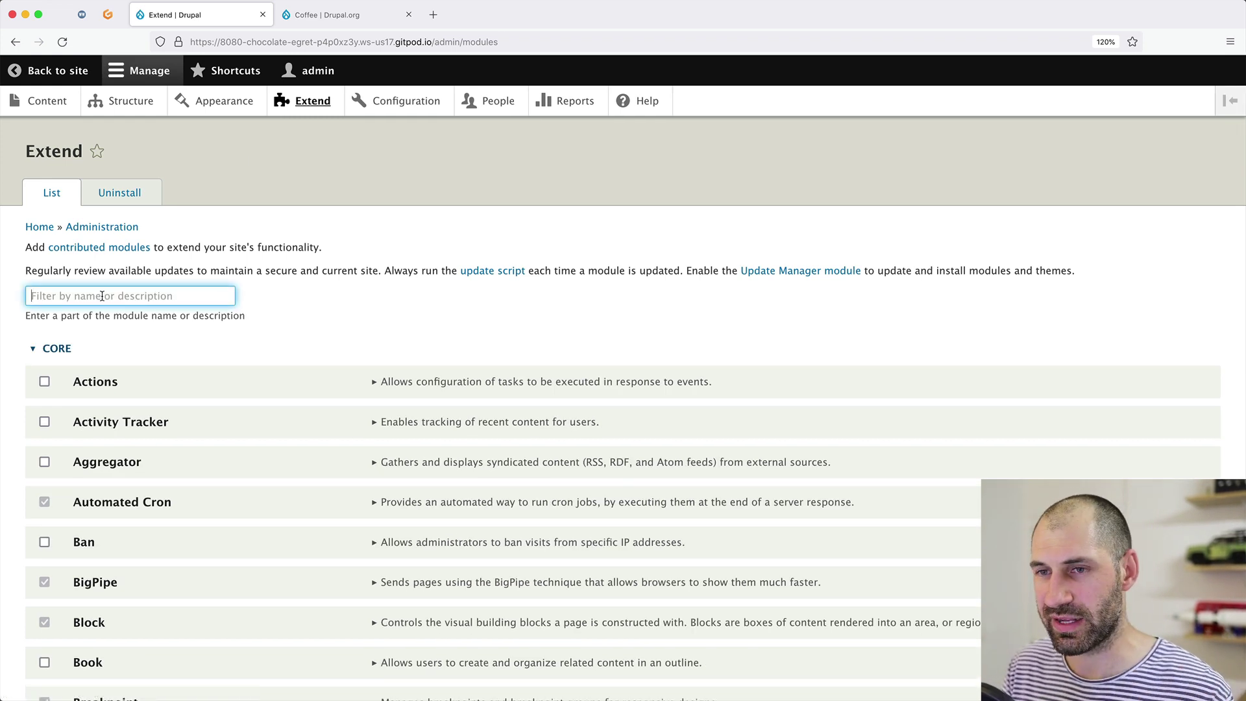
text(coffee)
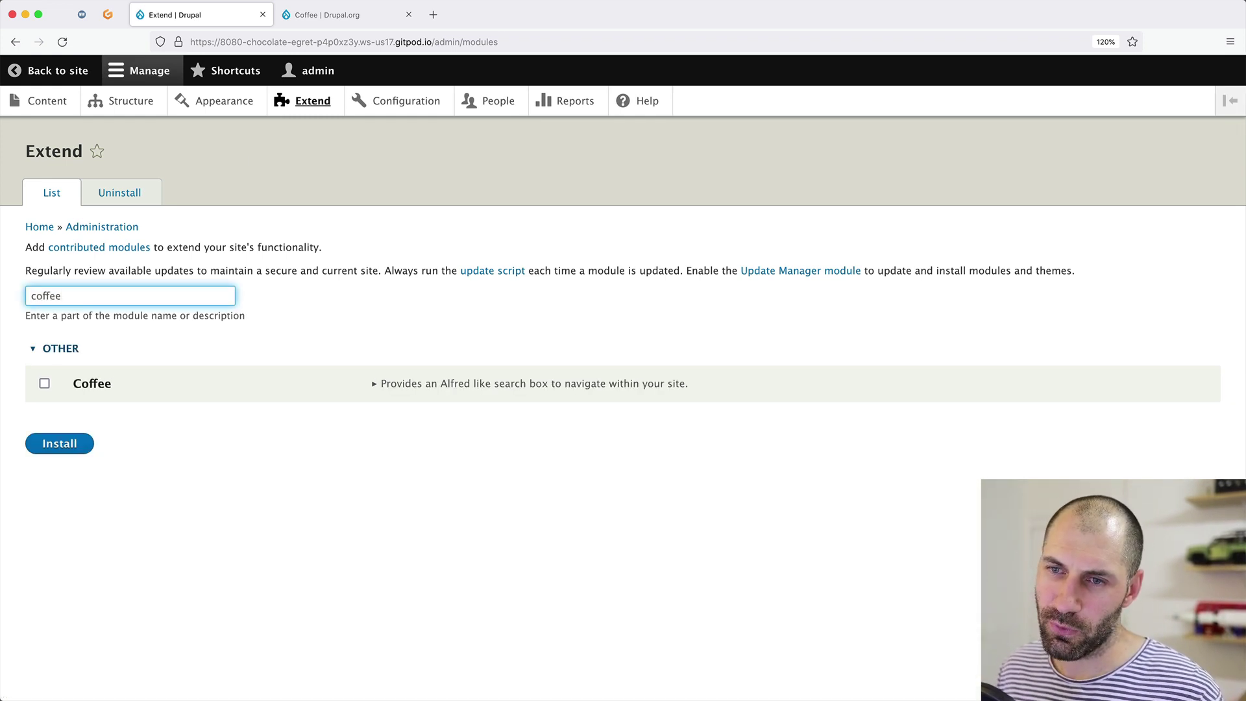
click(44, 384)
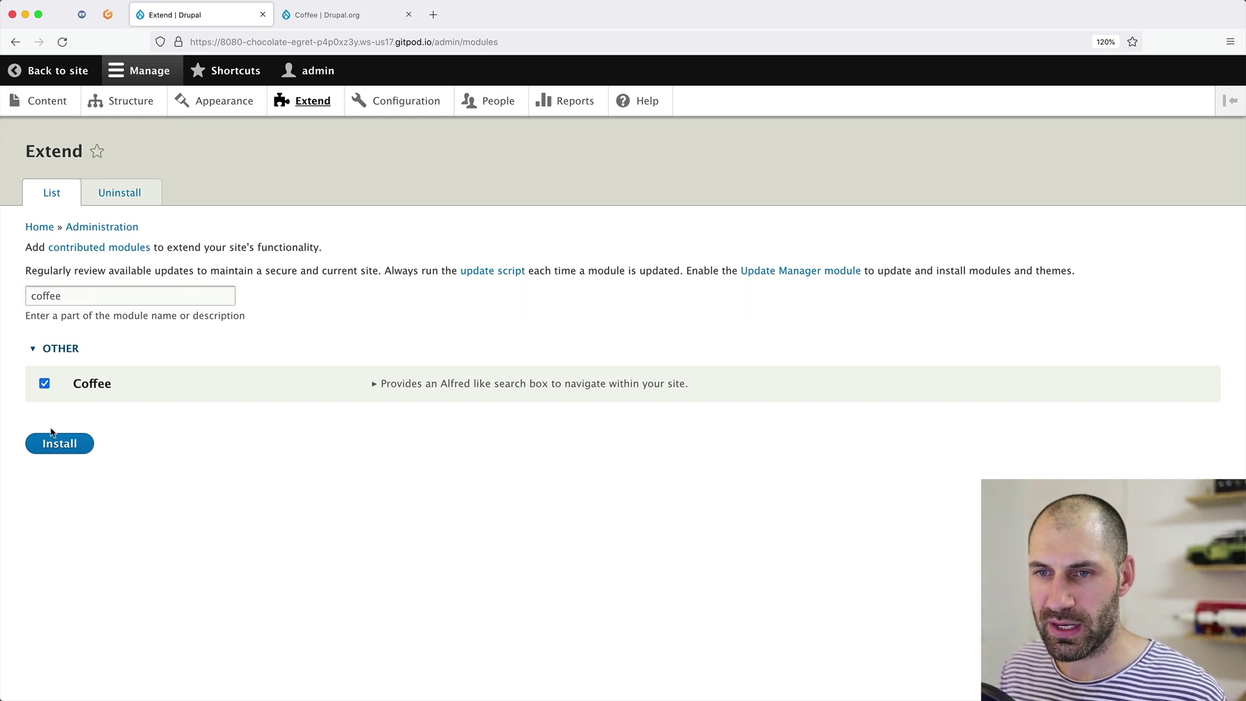
click(54, 442)
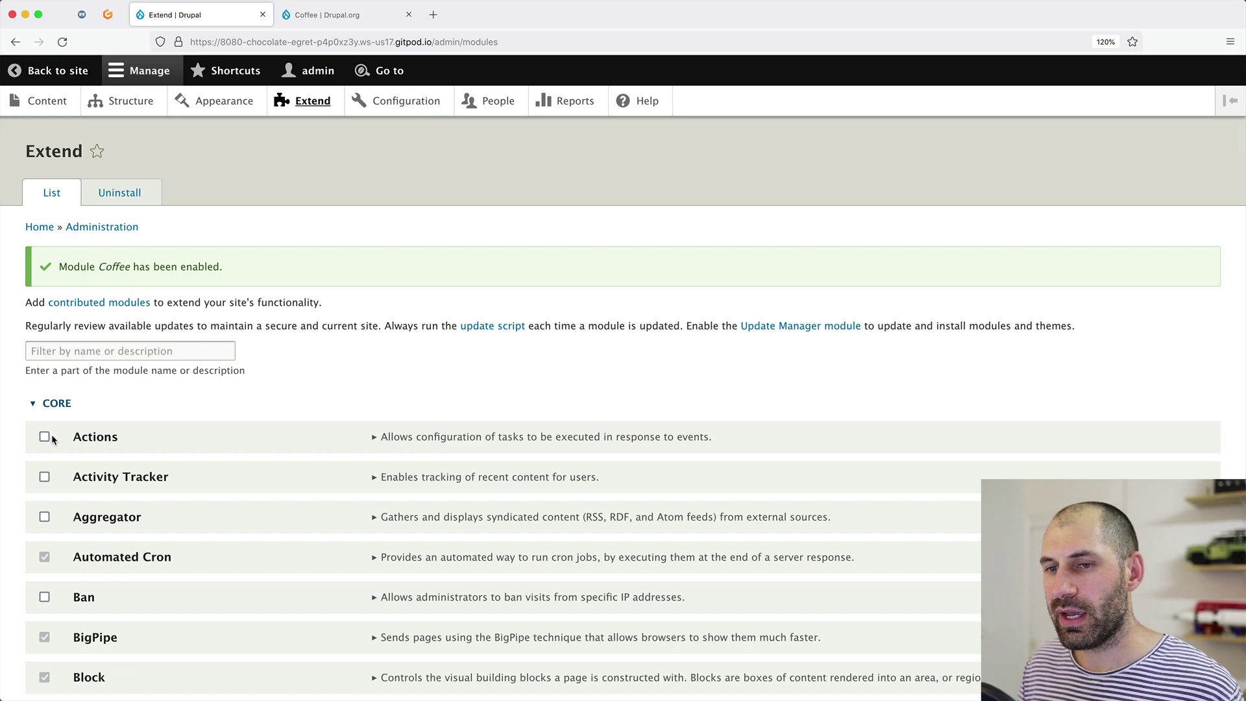
Step: Open and close the Coffee search box on the Extend page, and reopen it on the site's front page
click(394, 74)
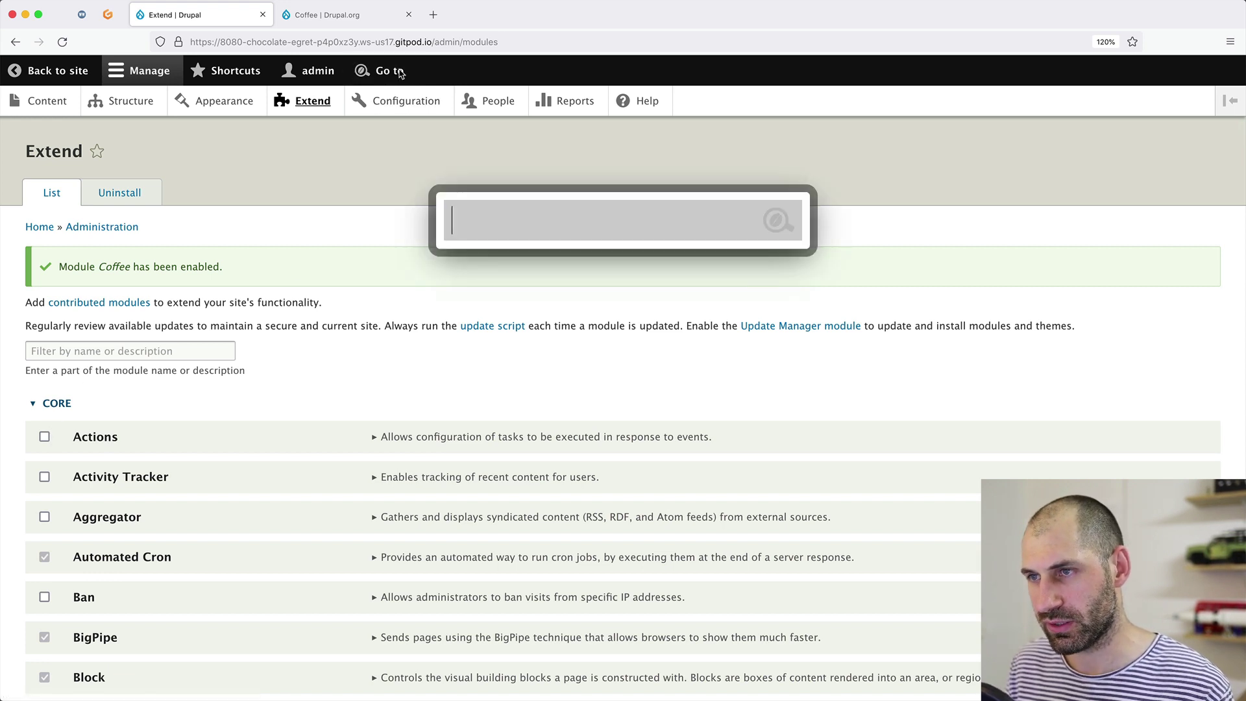
key(Escape)
click(76, 75)
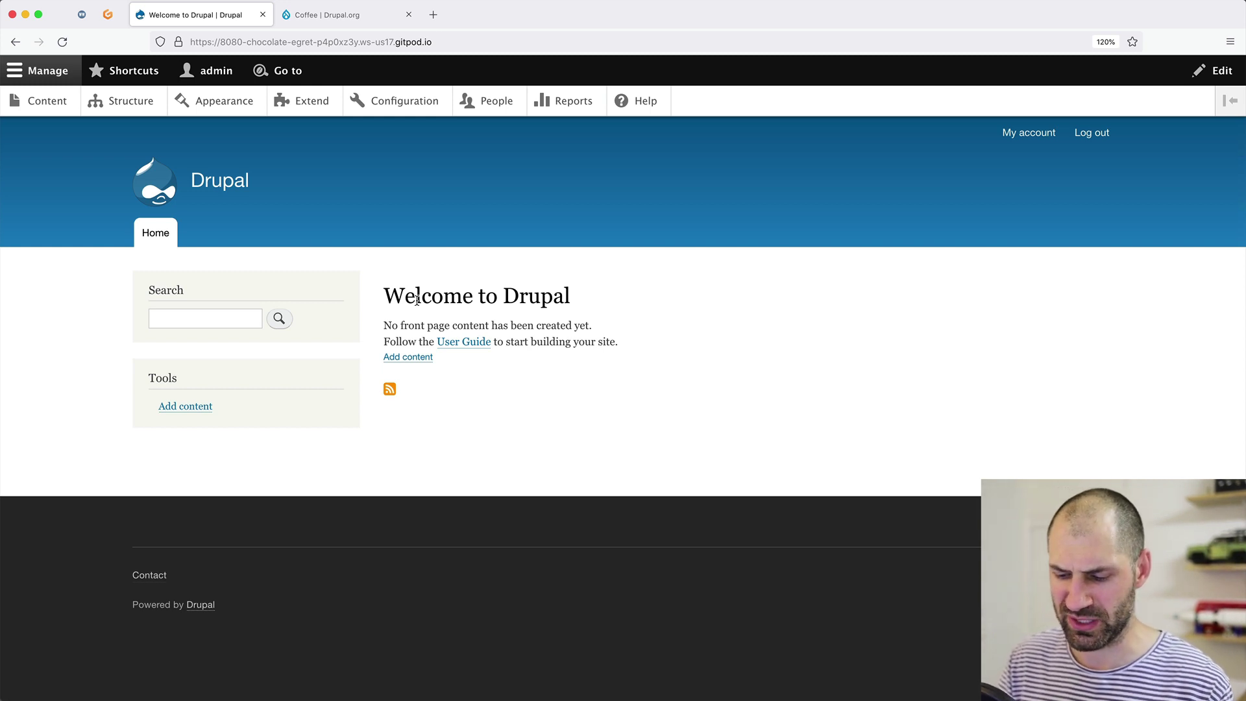
key(alt+d)
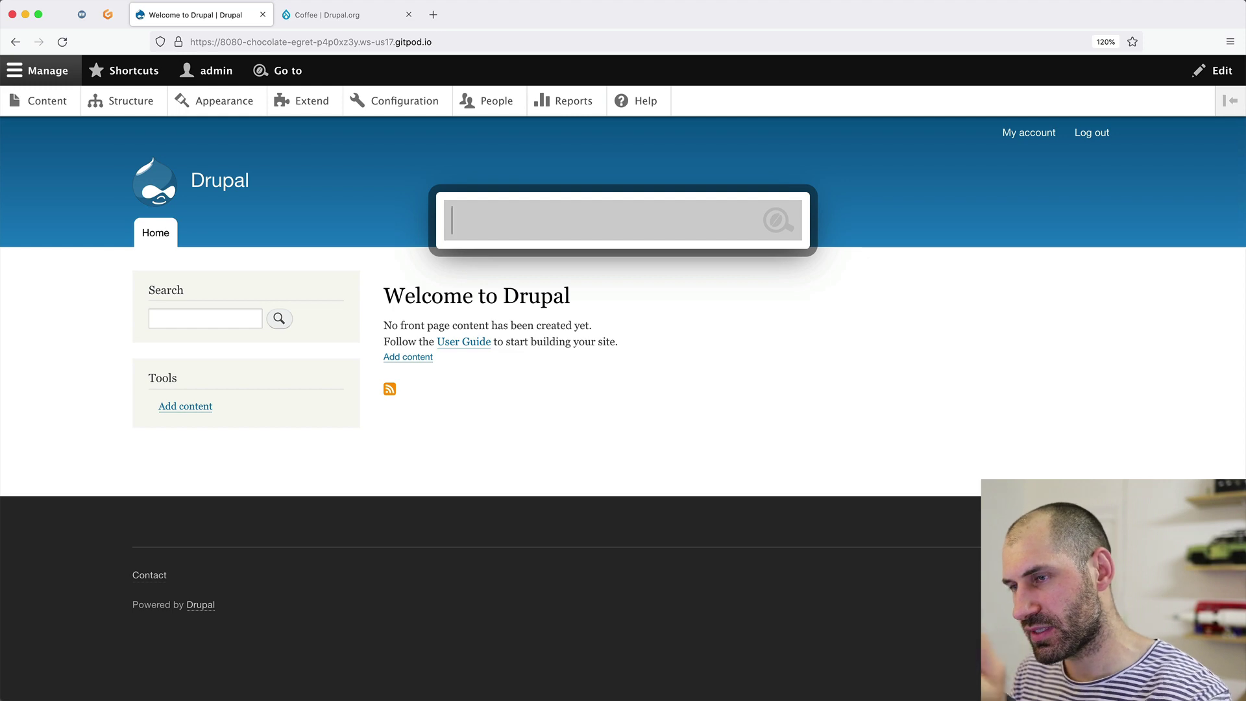
Step: Check the "How to use it" section of the Coffee project page for the keyboard shortcut, and return to the Drupal site
click(361, 16)
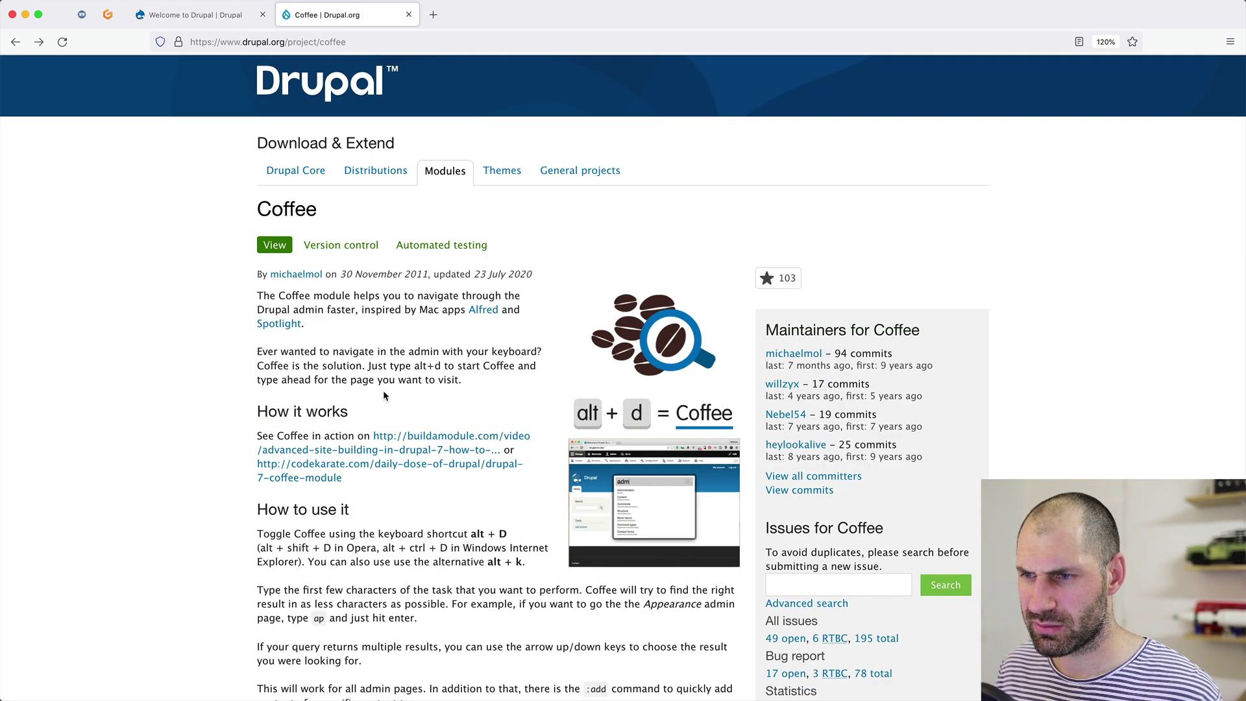
scroll(410, 532, down, 3)
scroll(410, 532, down, 5)
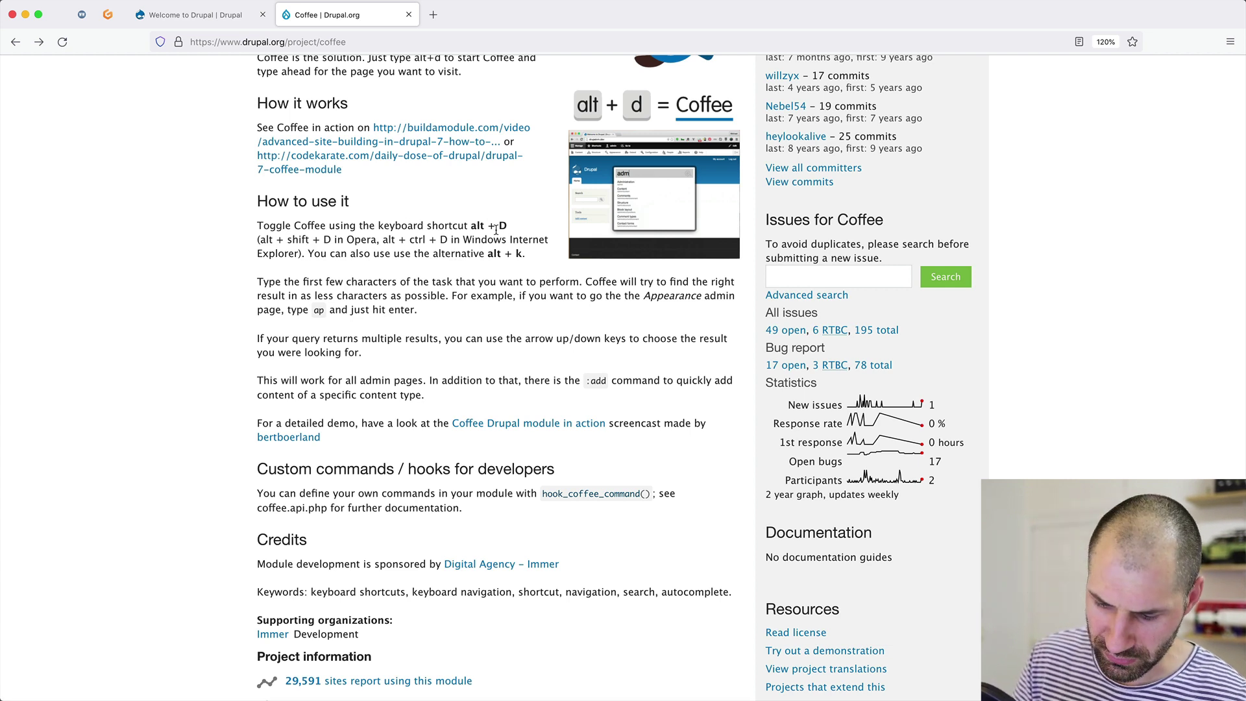
click(203, 16)
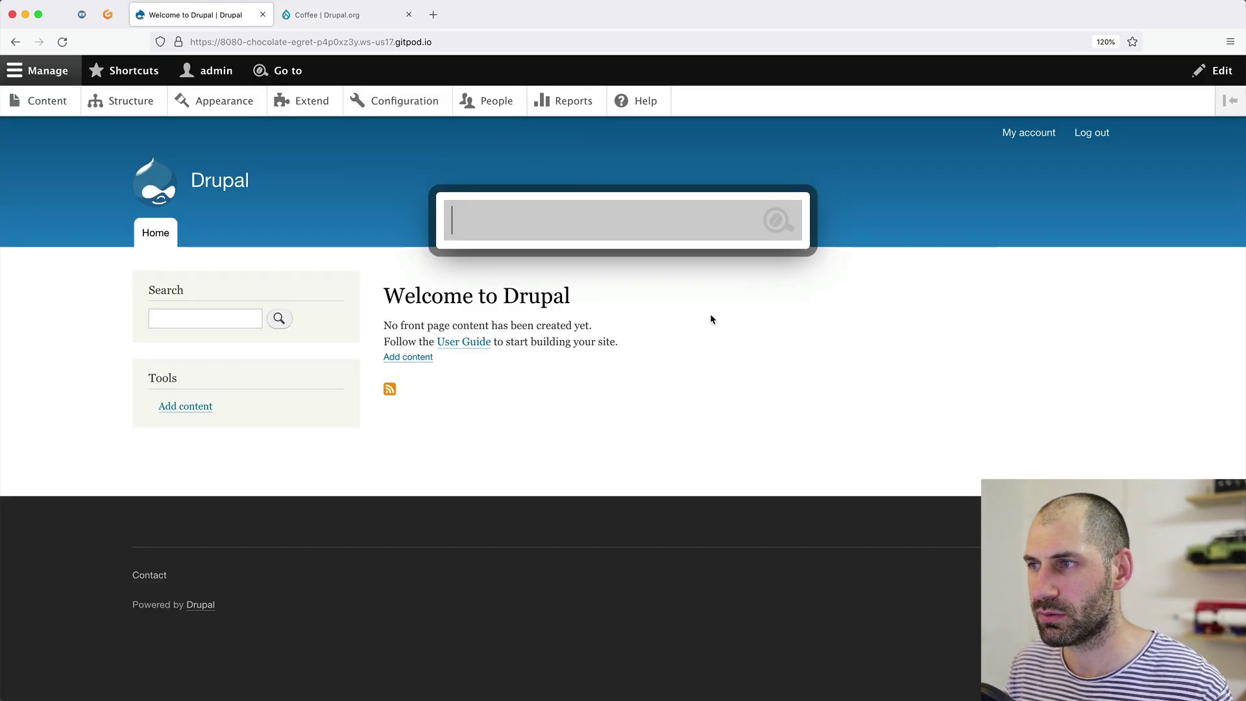
Step: Toggle the Coffee search box closed and open on the front page, leaving it open
key(Escape)
key(alt+d)
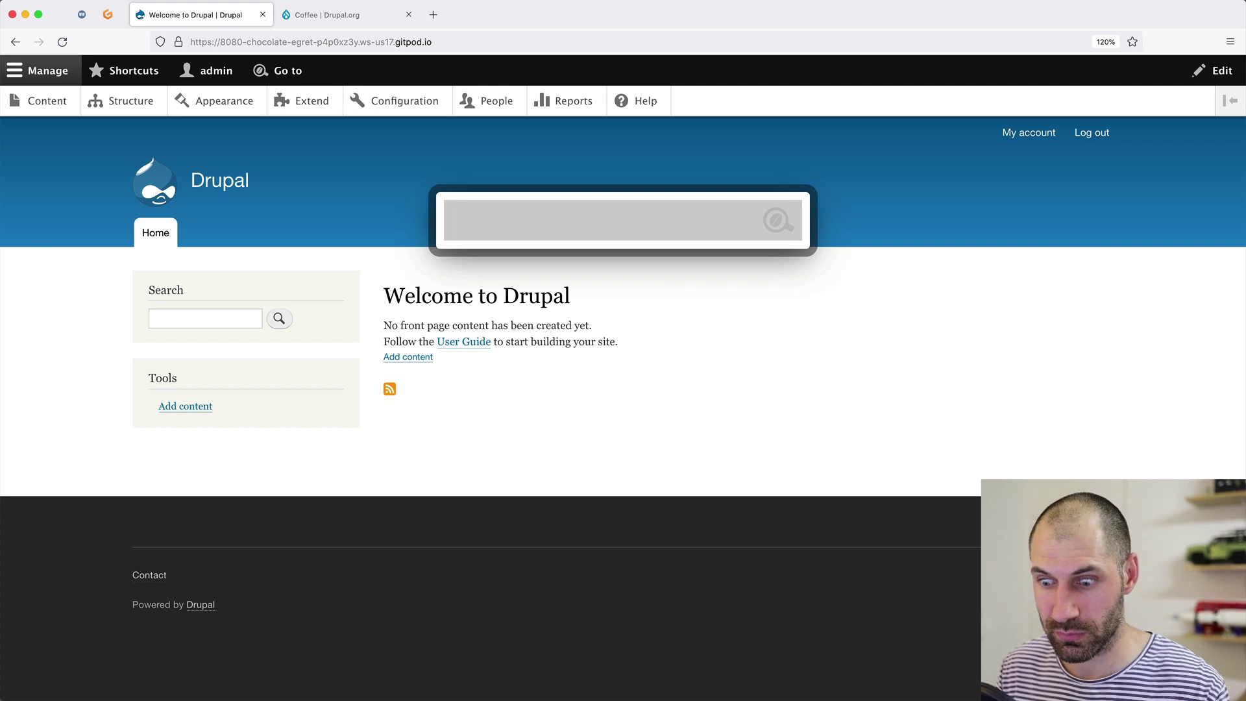
key(Escape)
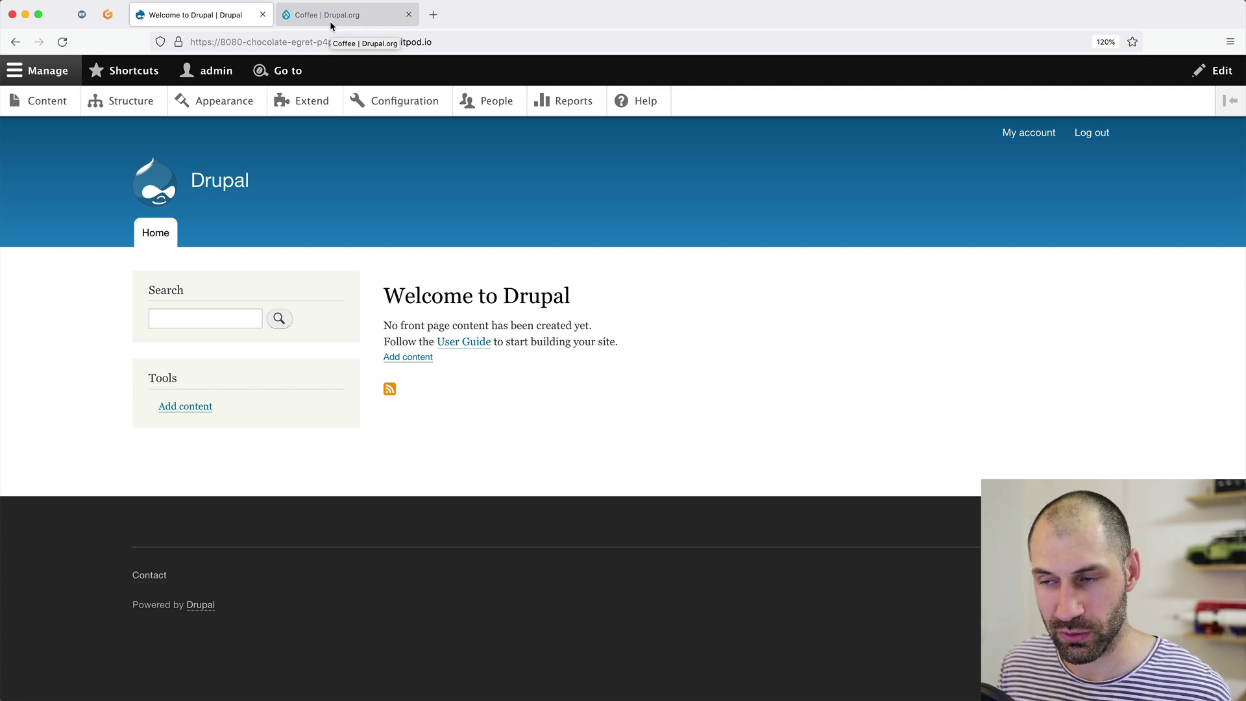
key(alt+d)
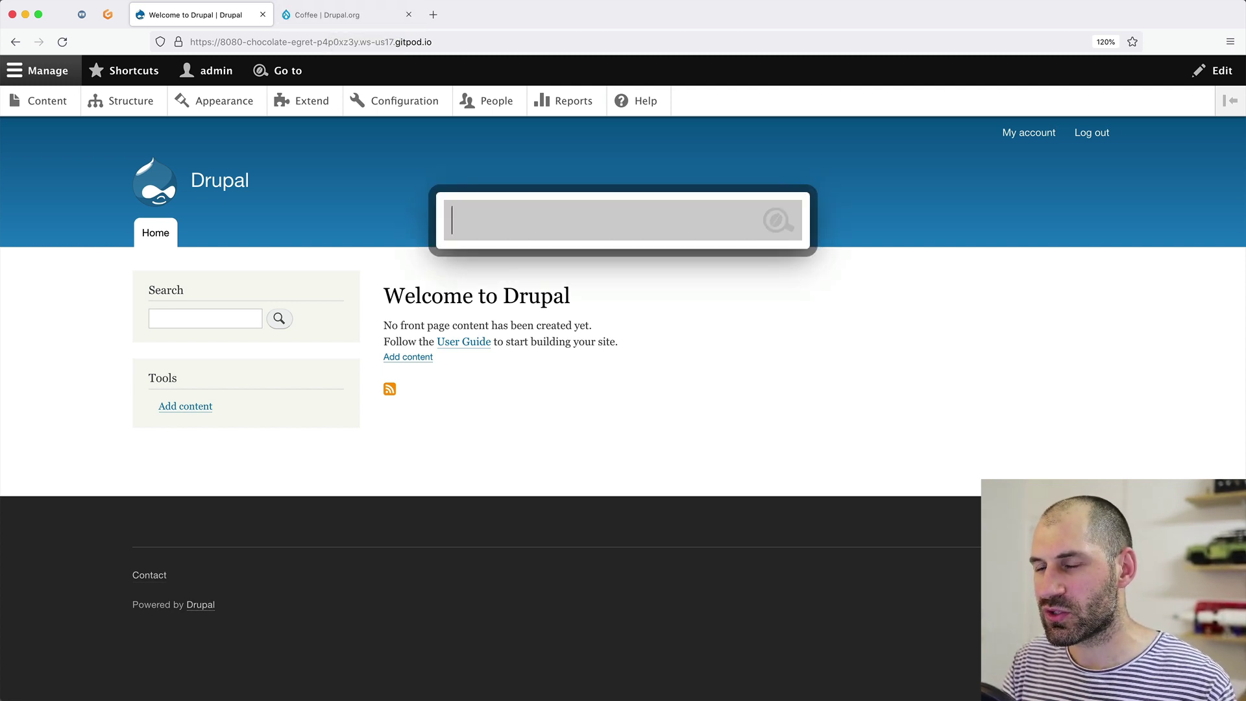
Step: Search the admin pages for "dis" with Coffee and clear the query
text(dis)
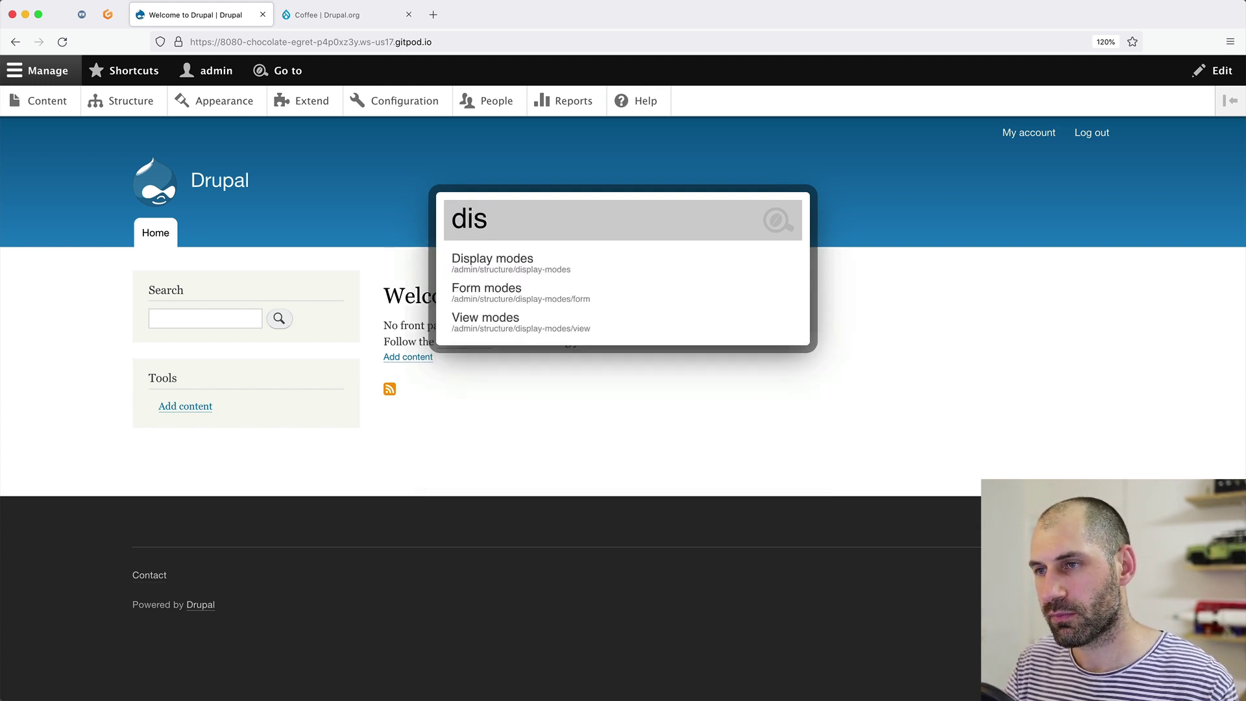
key(BackSpace)
key(BackSpace)
key(BackSpace)
Step: Search for "content" with Coffee, browse the results and open the Content types page
text(conent)
key(BackSpace)
key(BackSpace)
key(BackSpace)
text(tent)
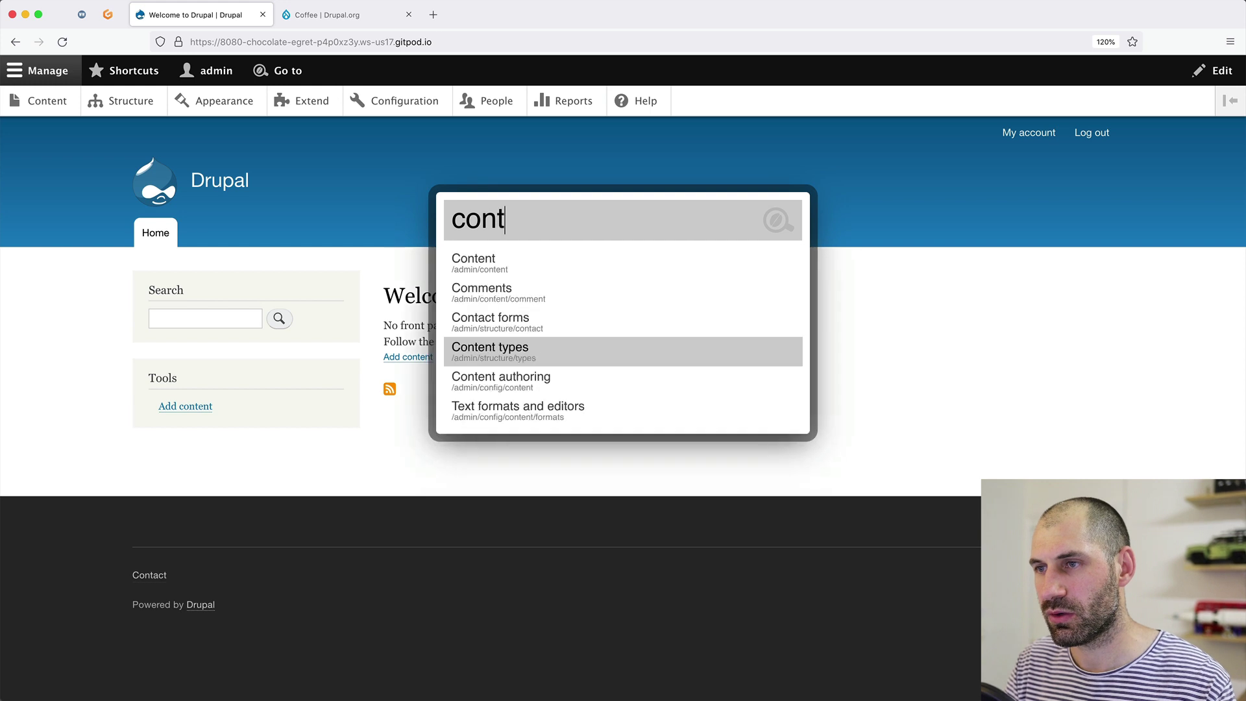
key(Up)
key(Up)
key(Up)
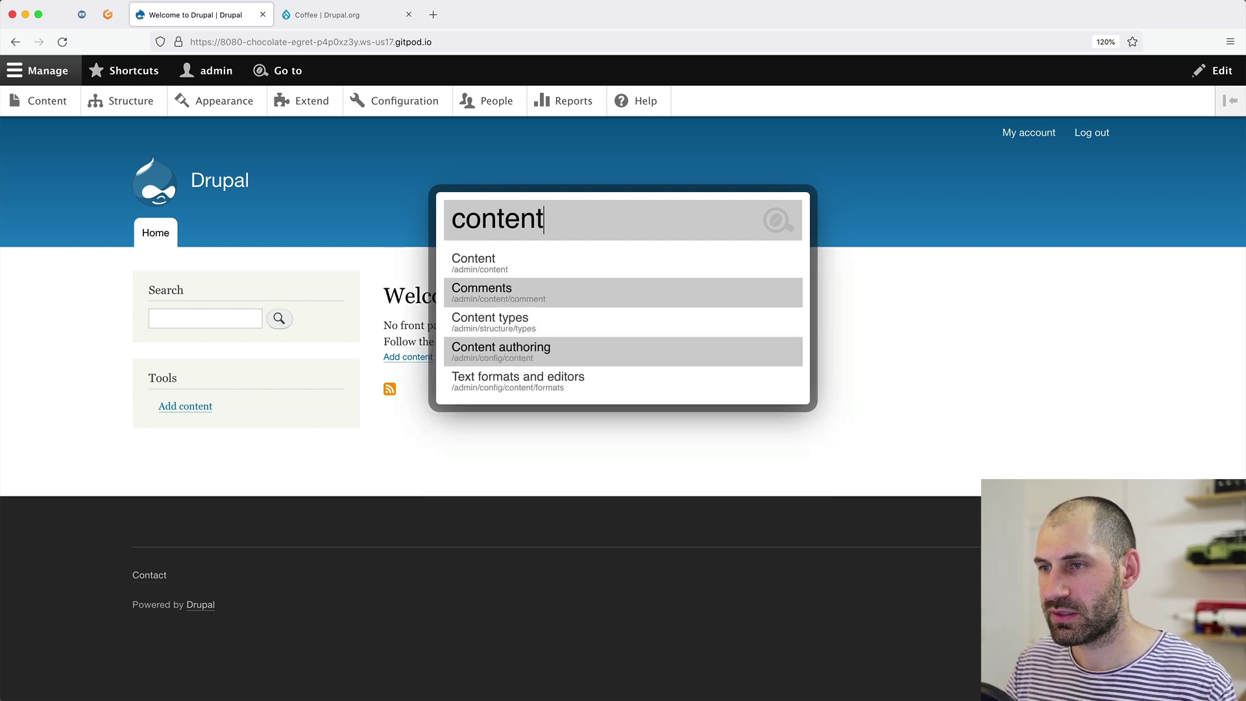
key(Up)
key(Down)
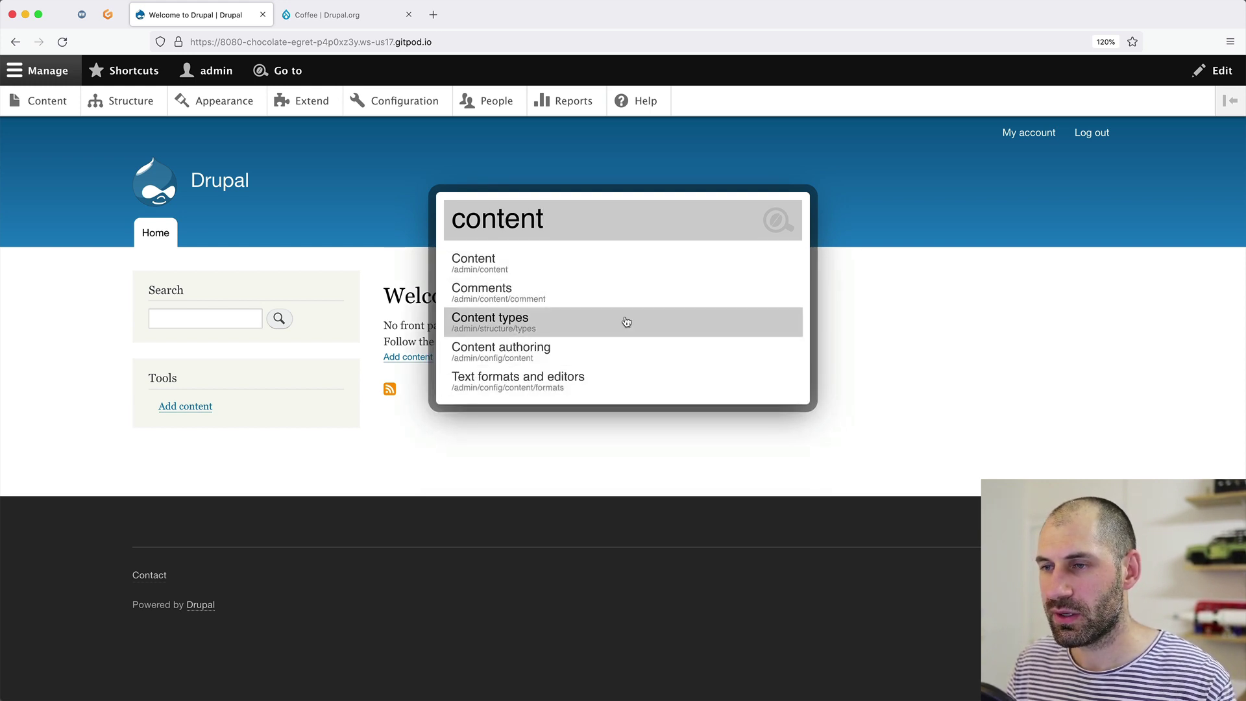
key(Up)
key(Up)
click(493, 322)
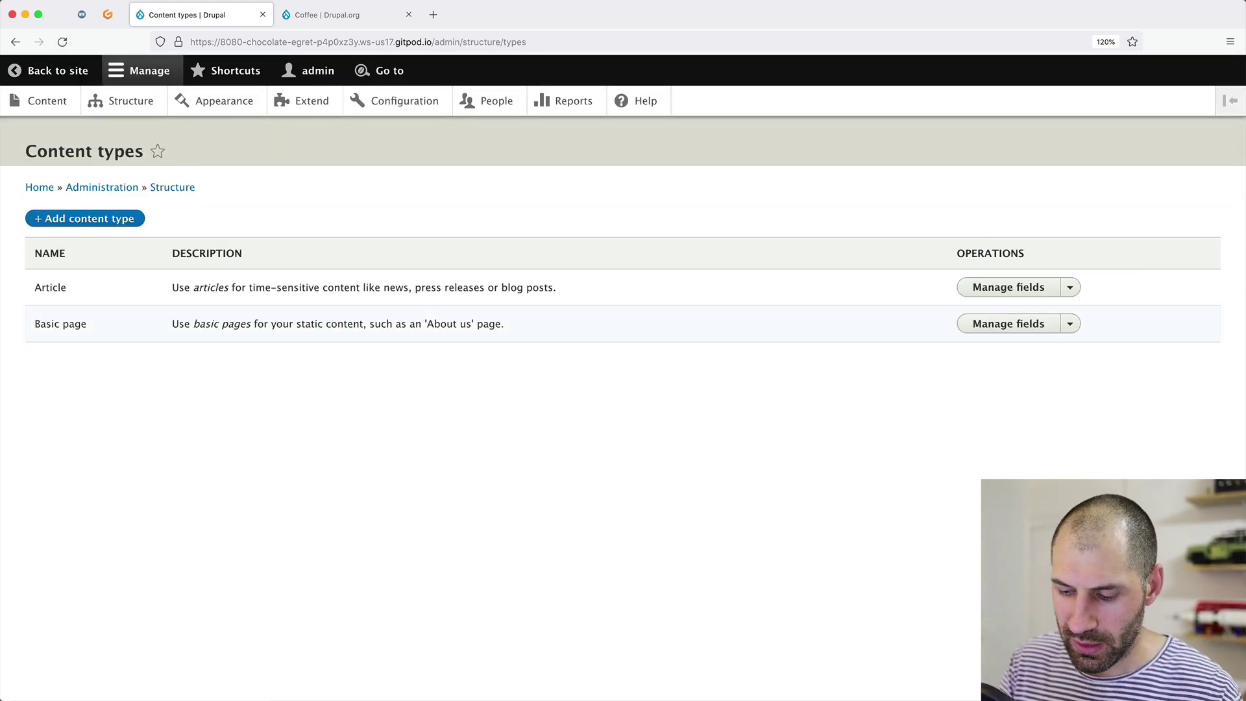
Step: Search for "per" with Coffee and open the Performance page
key(alt+d)
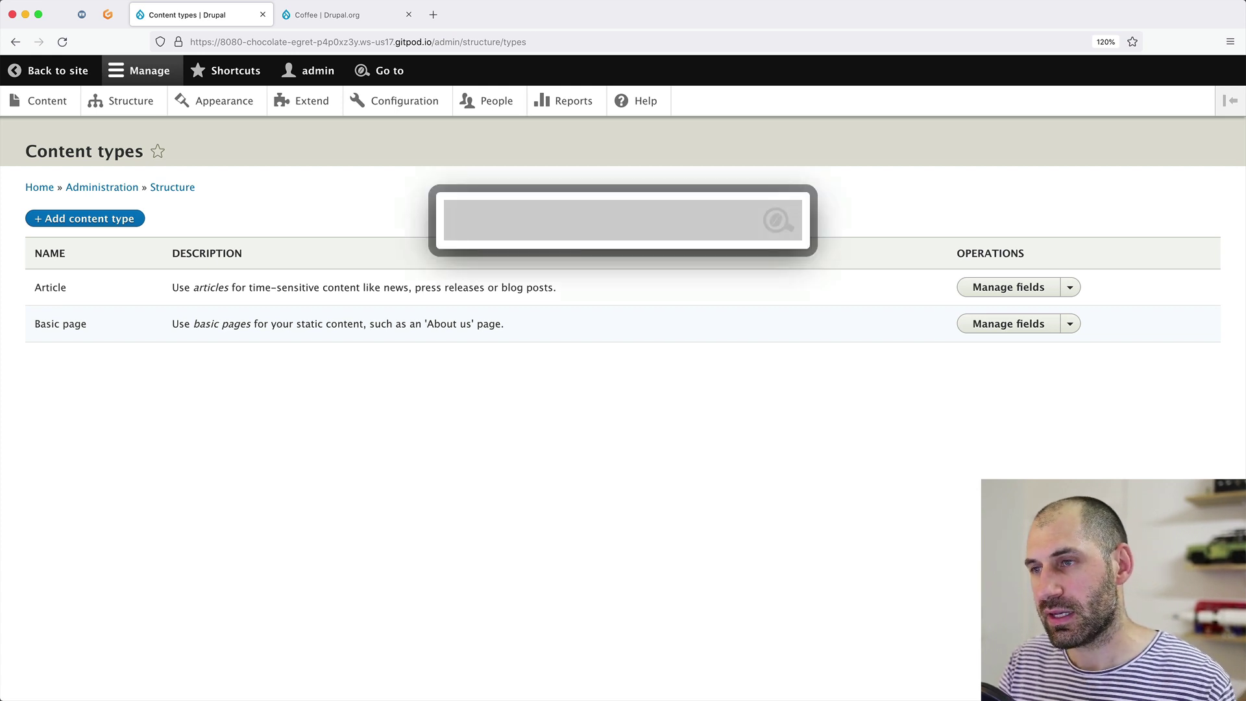
text(per)
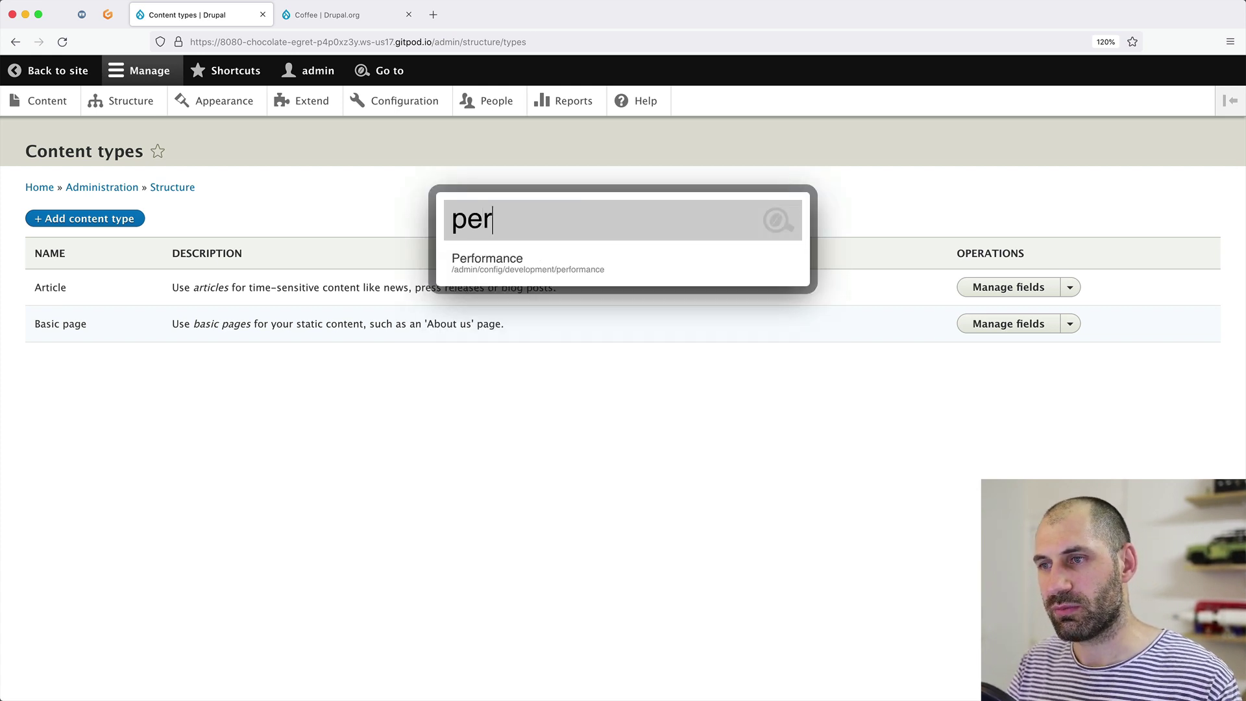
key(Return)
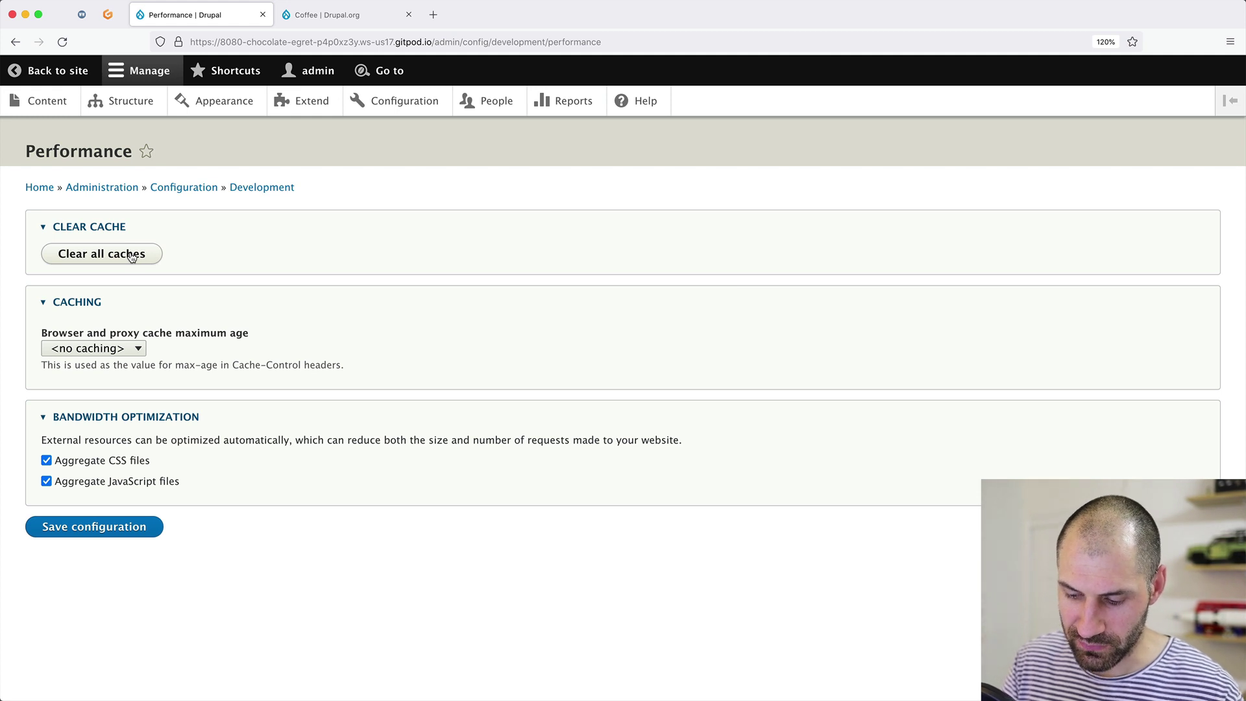
Step: List Coffee's special commands with ":" and use Go to front page
key(alt+d)
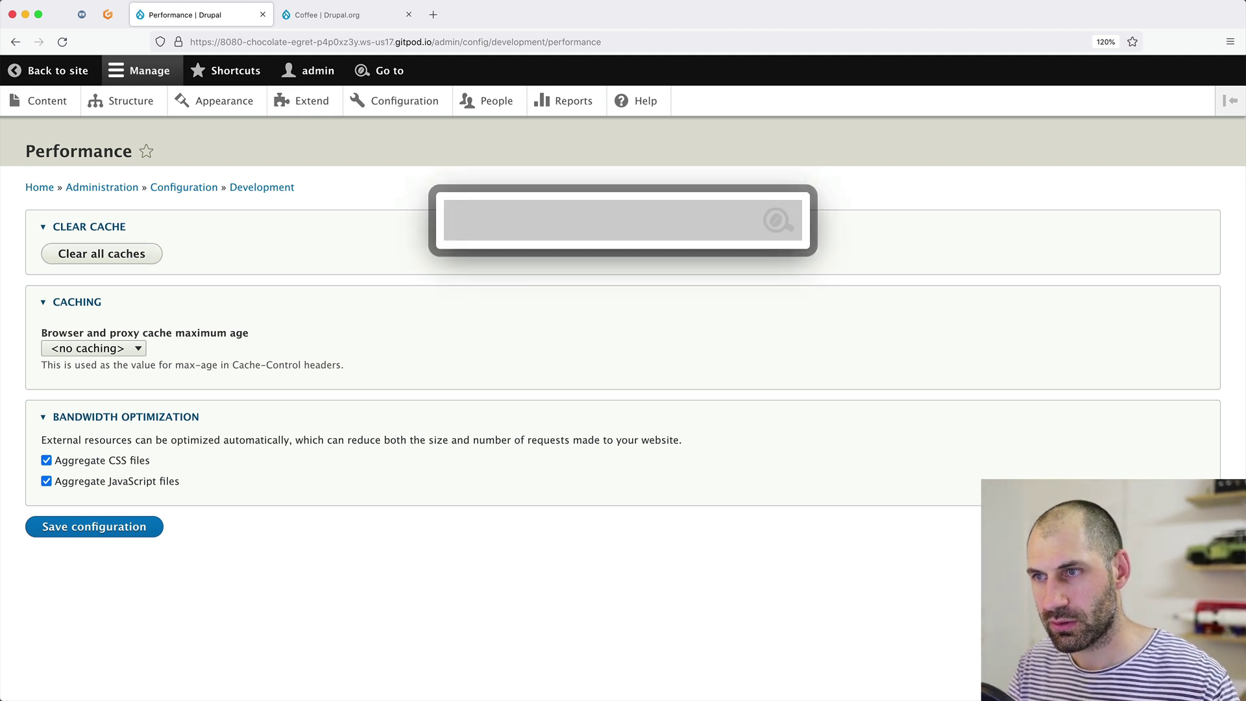
text(:)
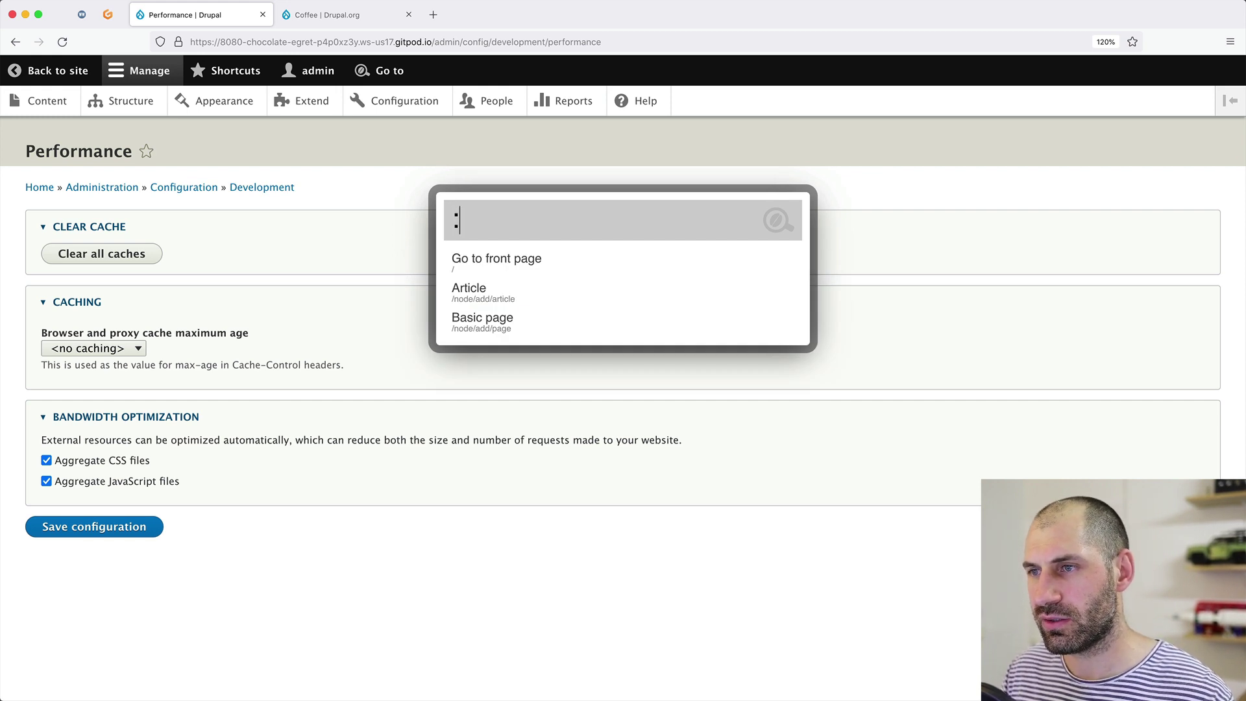
key(Down)
key(Return)
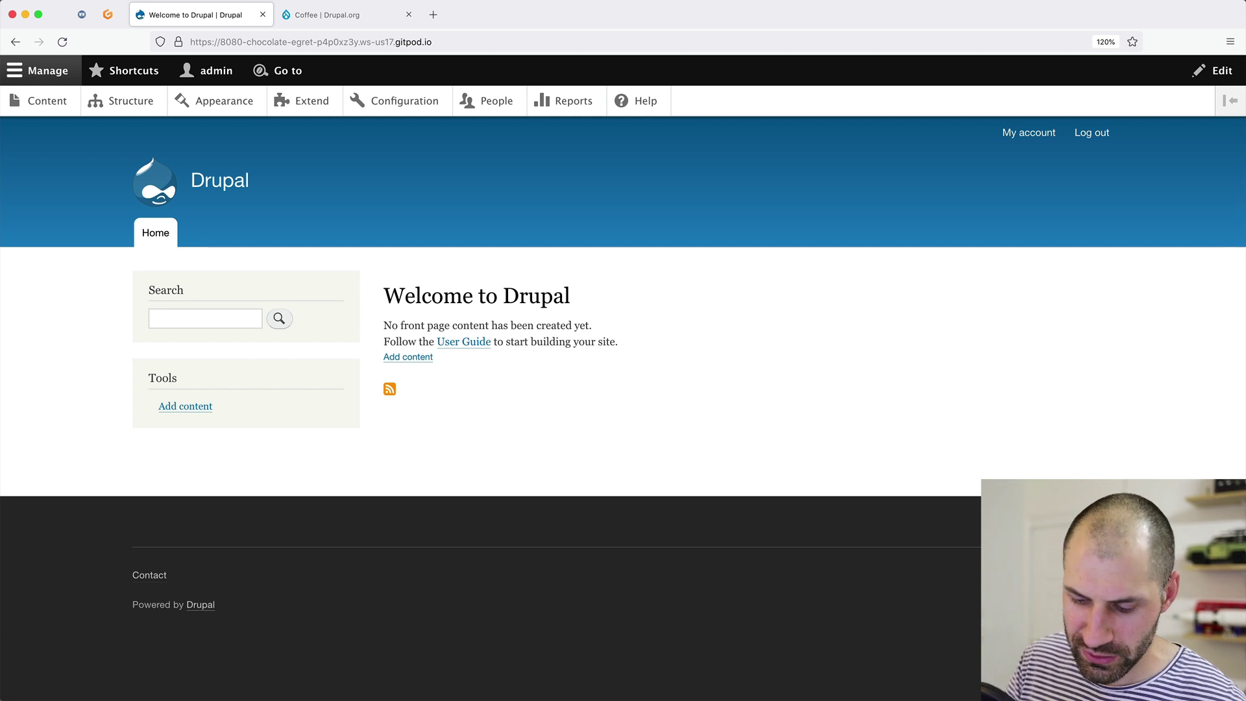
Step: Use the Coffee command ":add" to open the Create Basic page form
key(alt+d)
text(:)
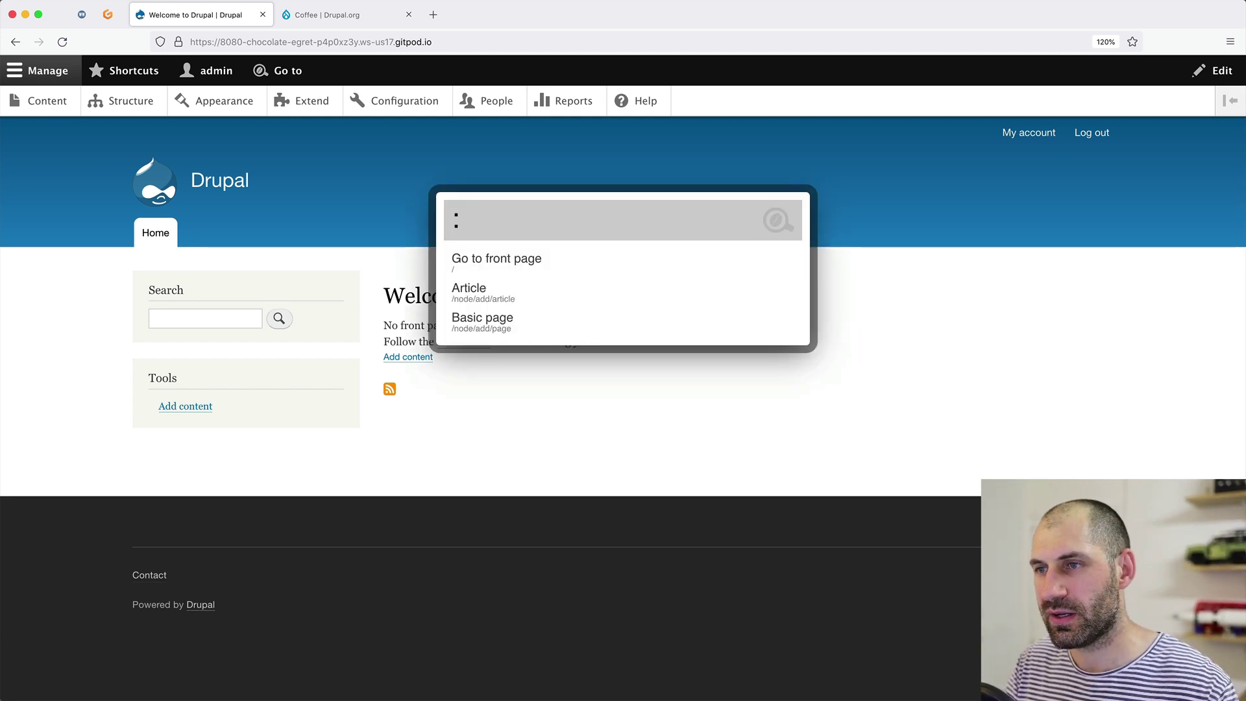
text(add)
key(Down)
key(Down)
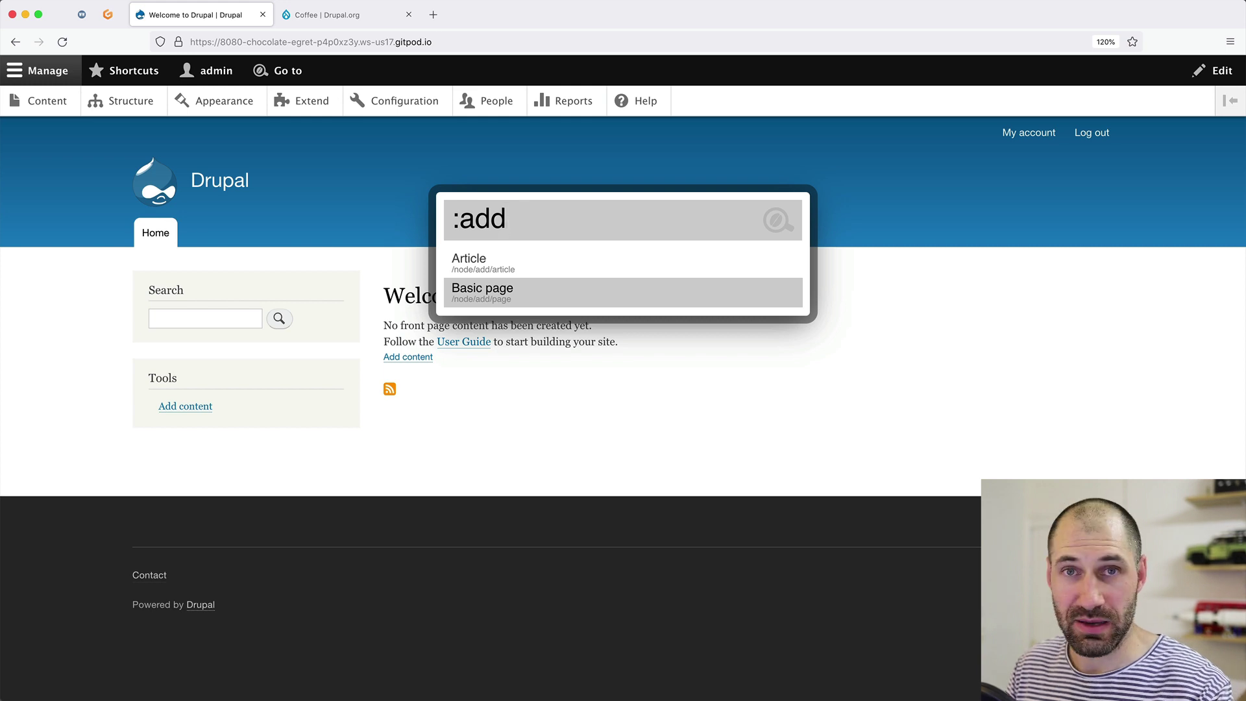
key(Return)
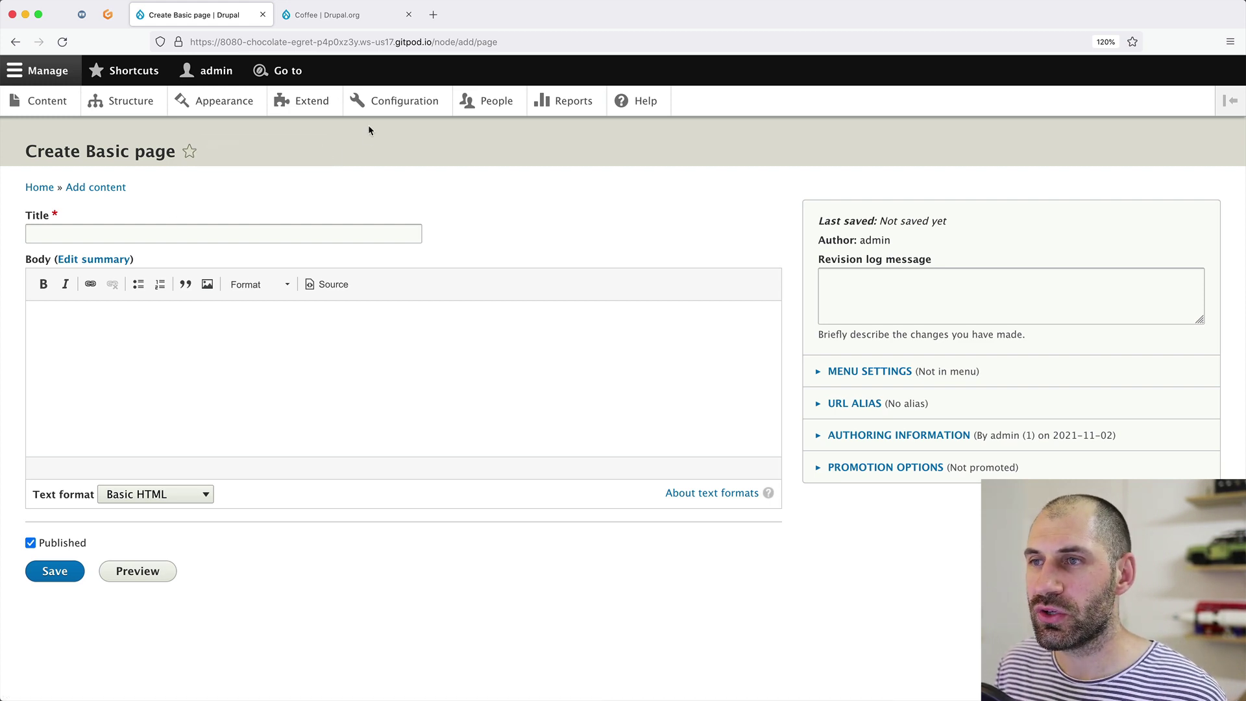
Step: Open the Coffee settings in the site configuration and review the menus to include and max results
click(402, 104)
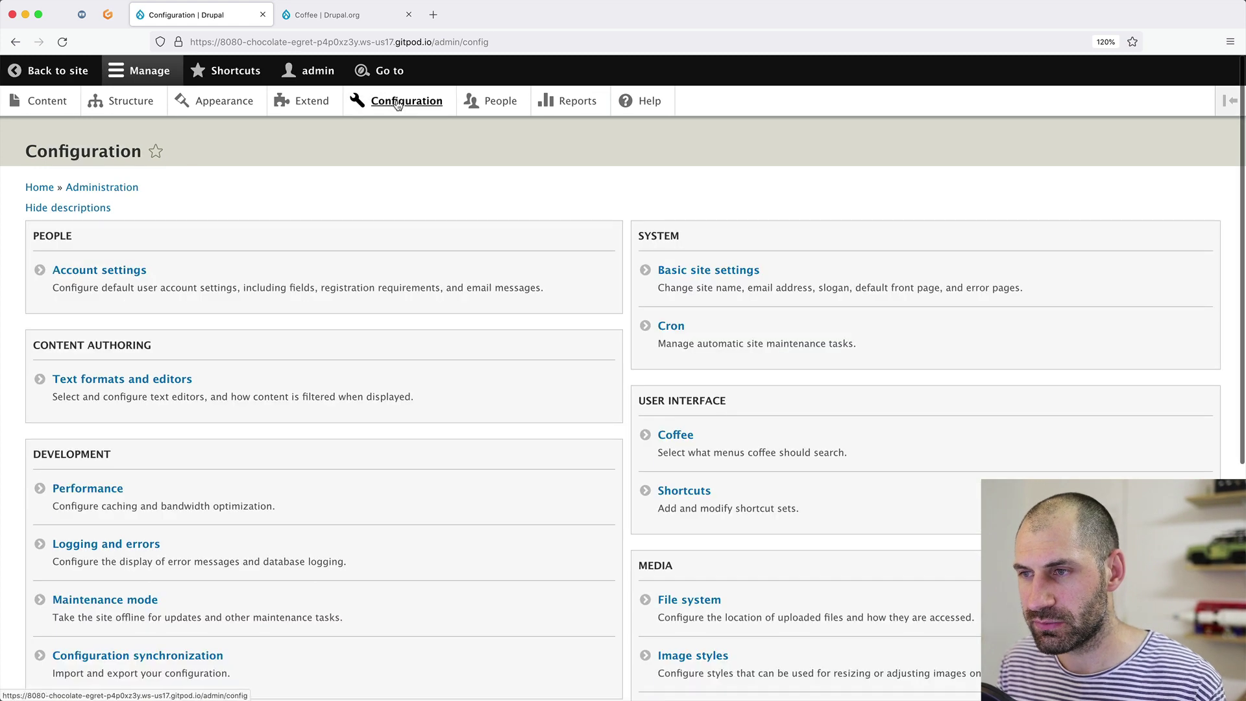
click(690, 438)
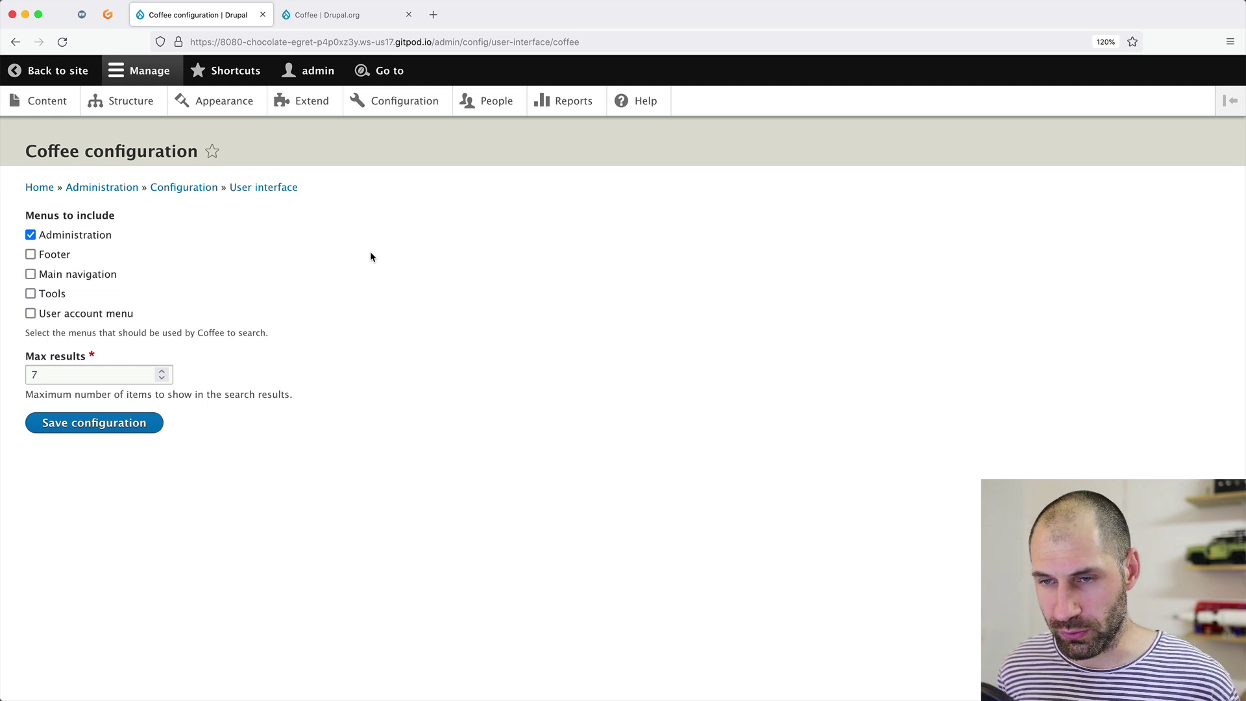
Step: Open the user permissions page and check the Access Coffee permission in the Coffee section
click(497, 101)
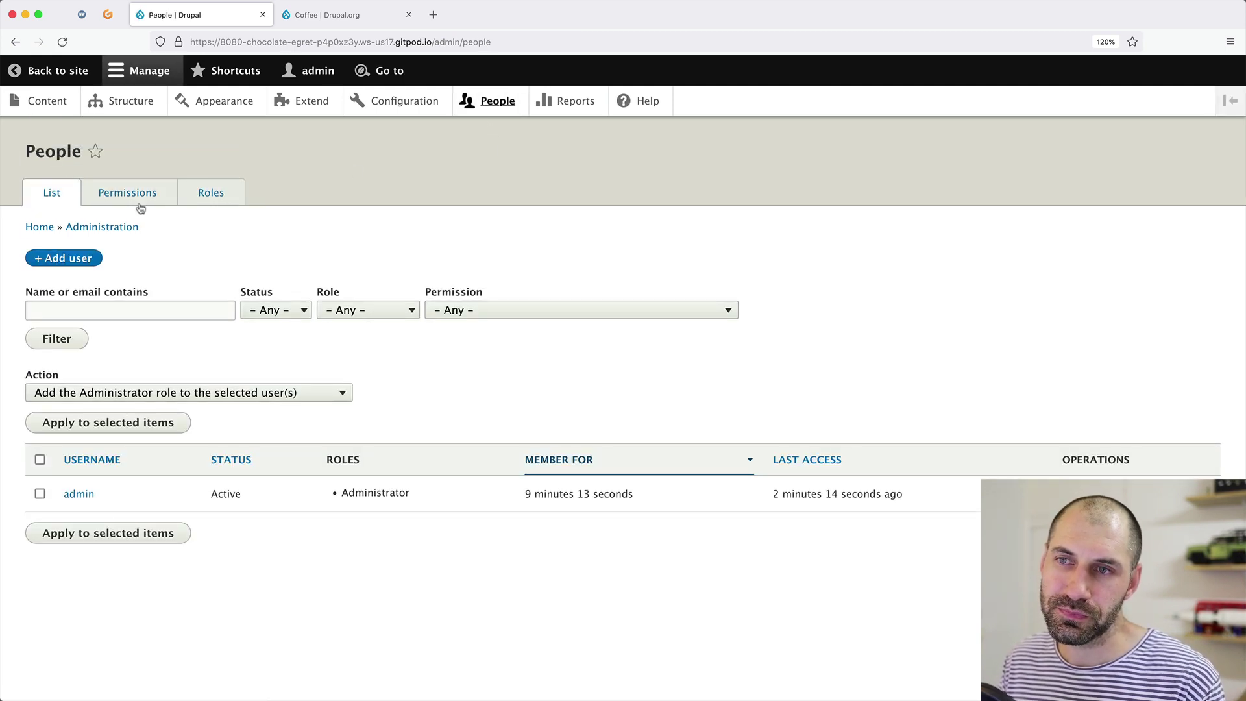
click(154, 198)
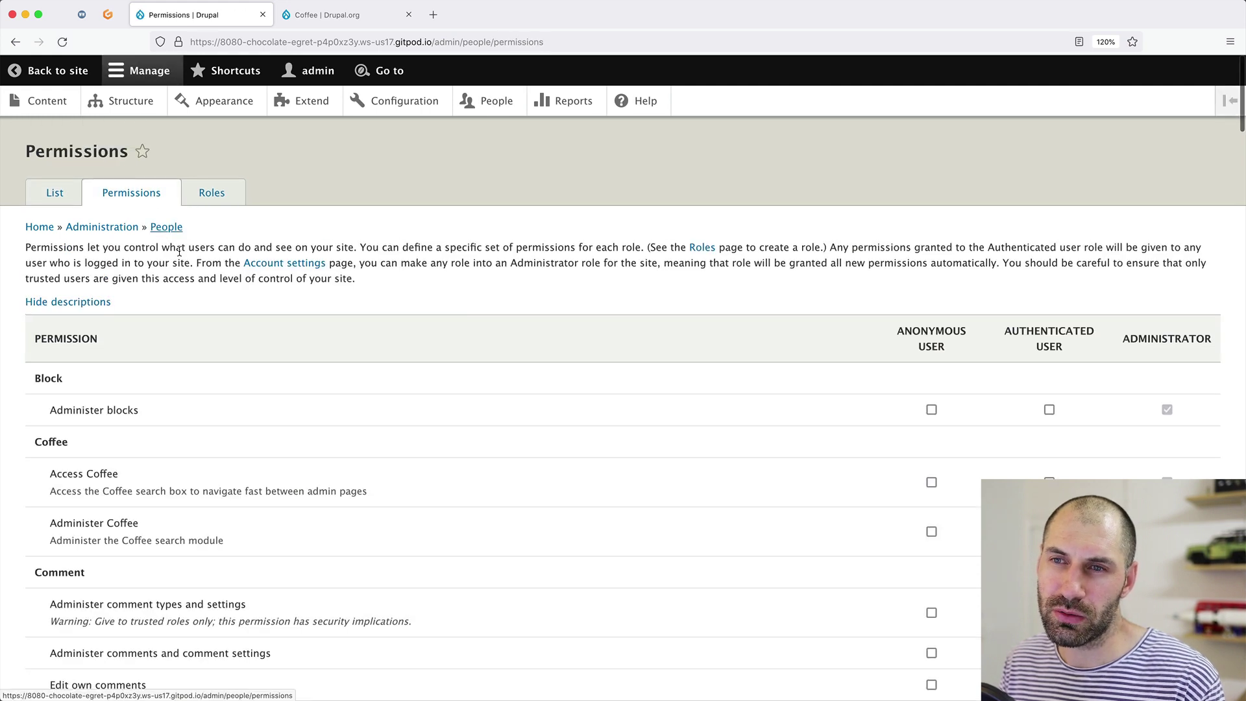
scroll(188, 342, down, 8)
scroll(188, 341, up, 4)
scroll(189, 341, up, 5)
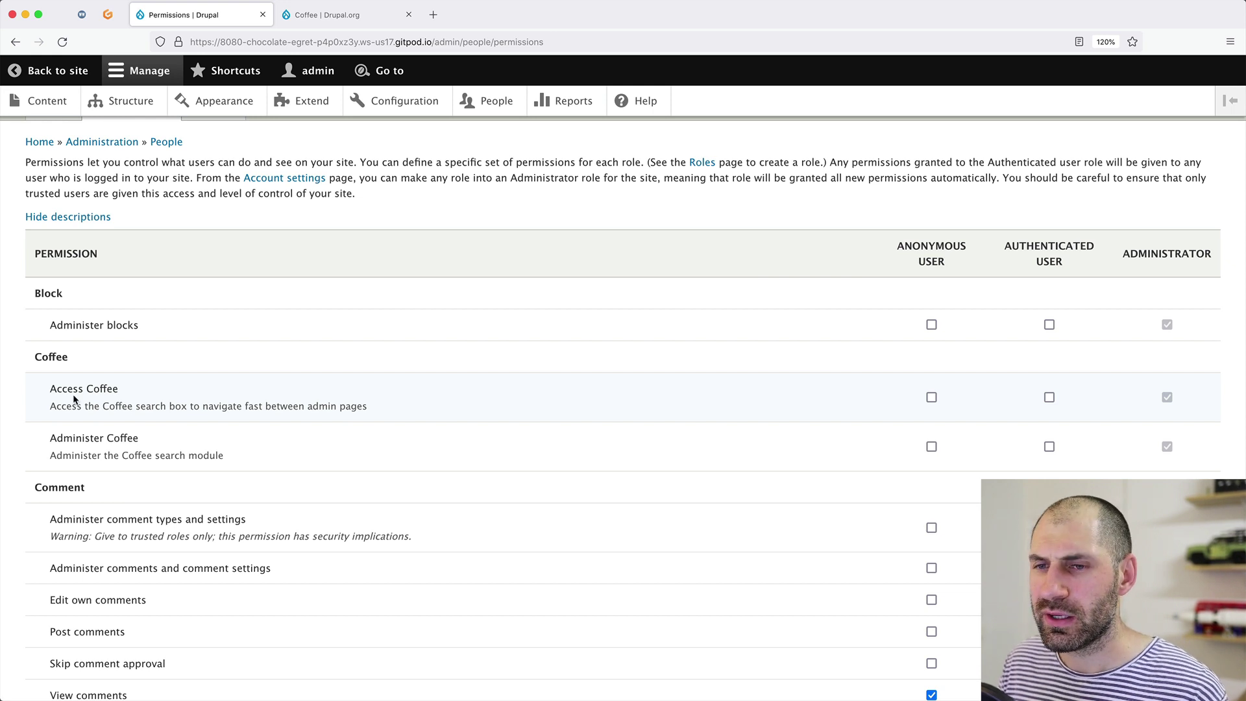
drag(49, 389, 128, 393)
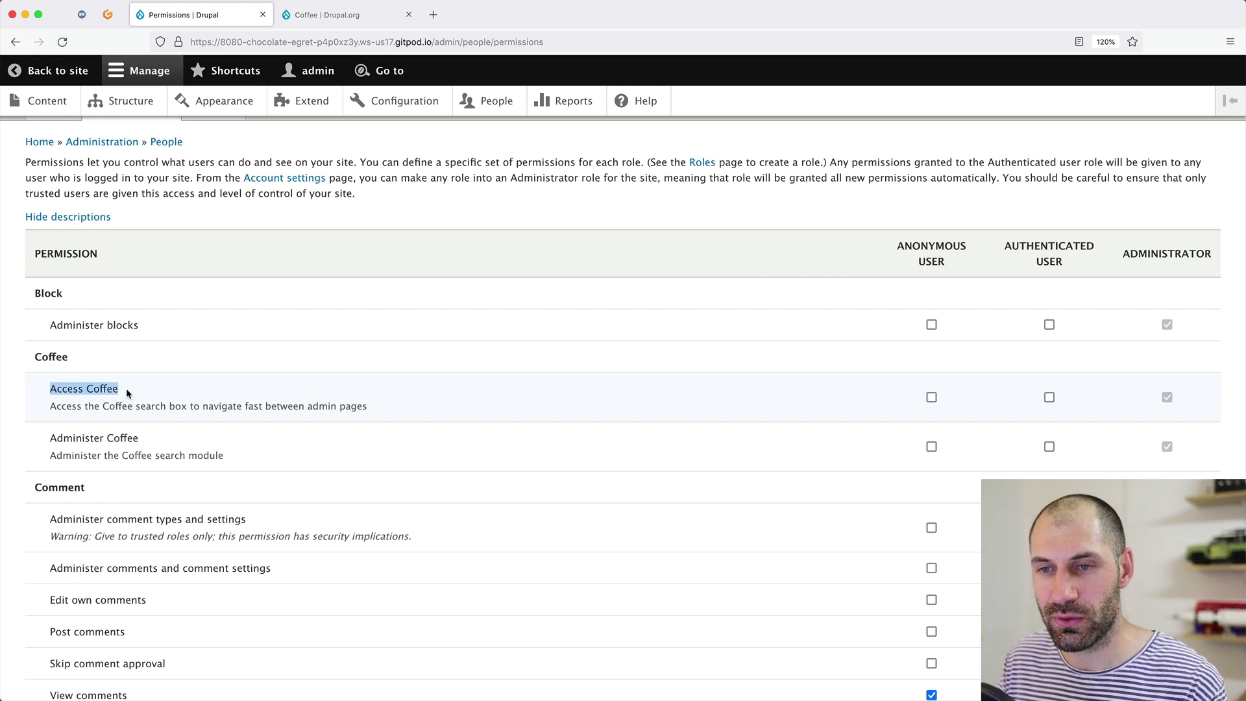
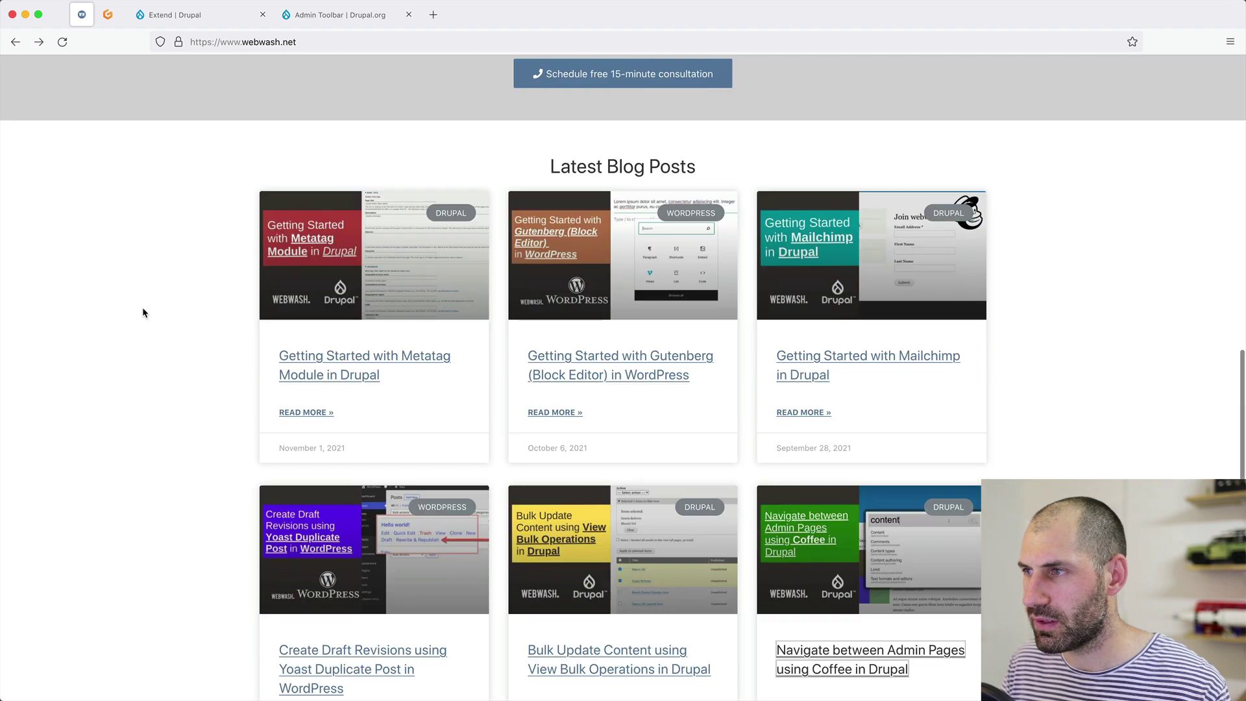
Step: Open the full blog listing from the Webwash home page and look through its first page of posts
scroll(142, 307, down, 6)
scroll(142, 307, down, 4)
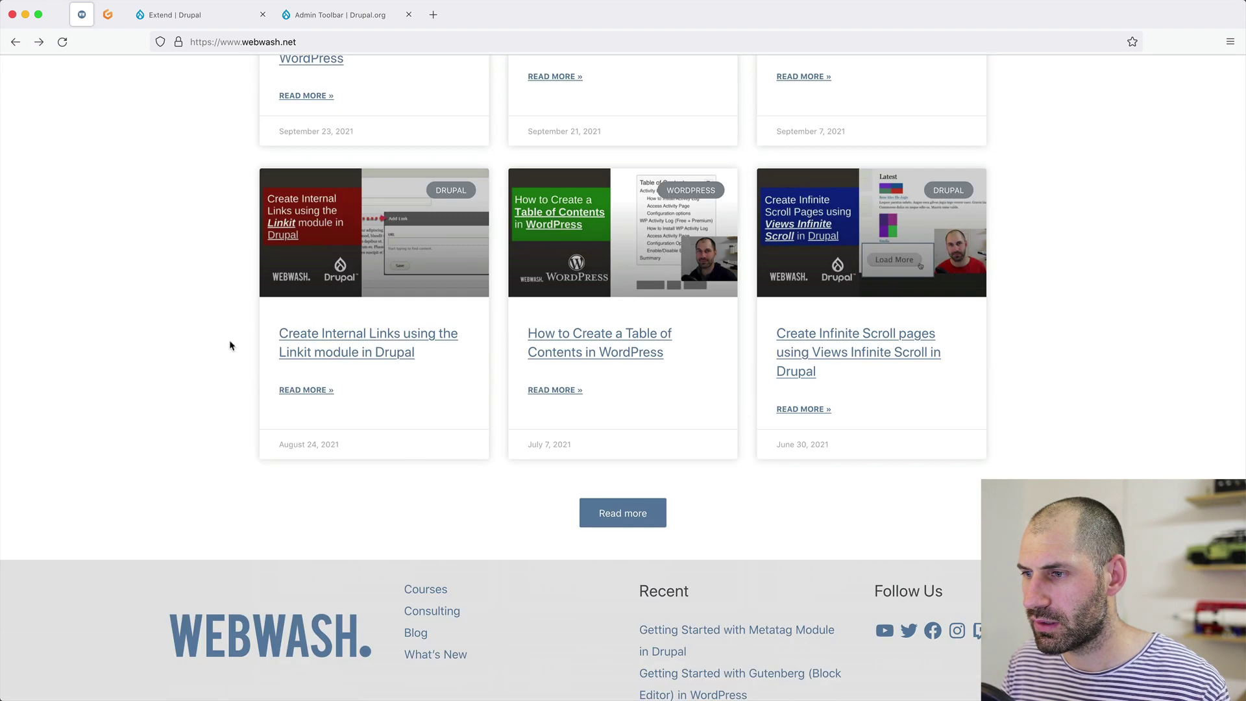
click(619, 512)
scroll(521, 480, down, 20)
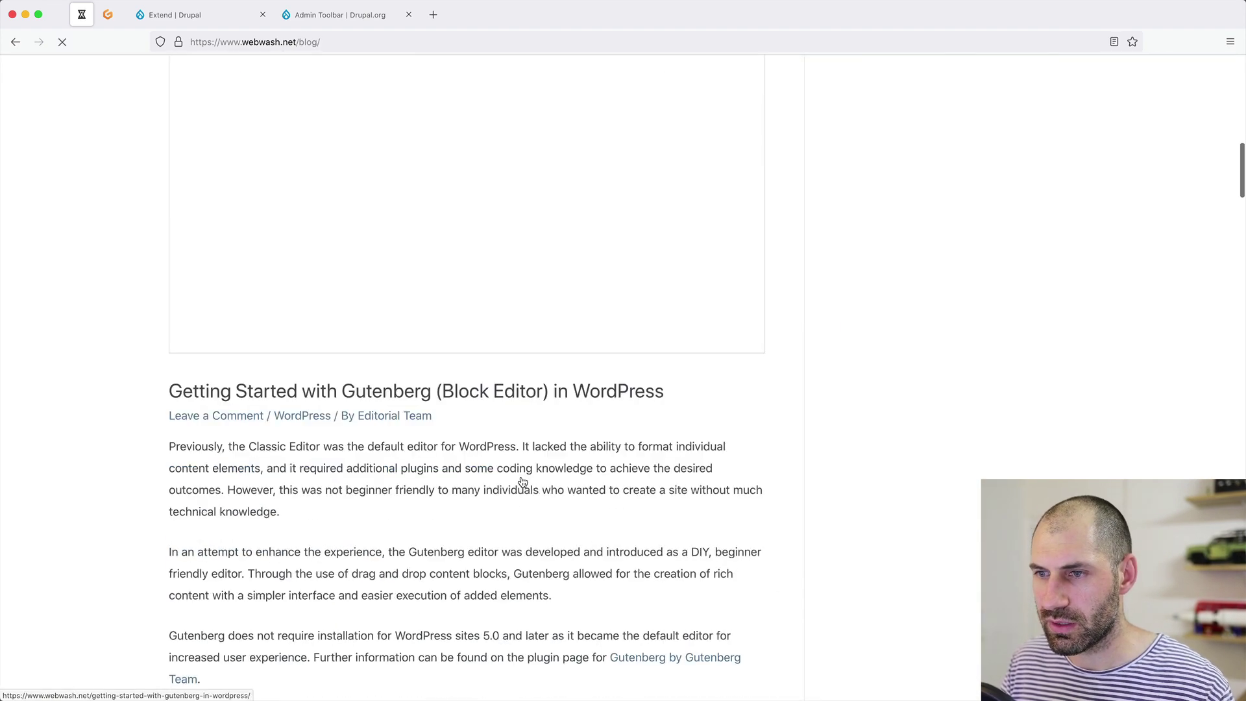
scroll(519, 485, down, 20)
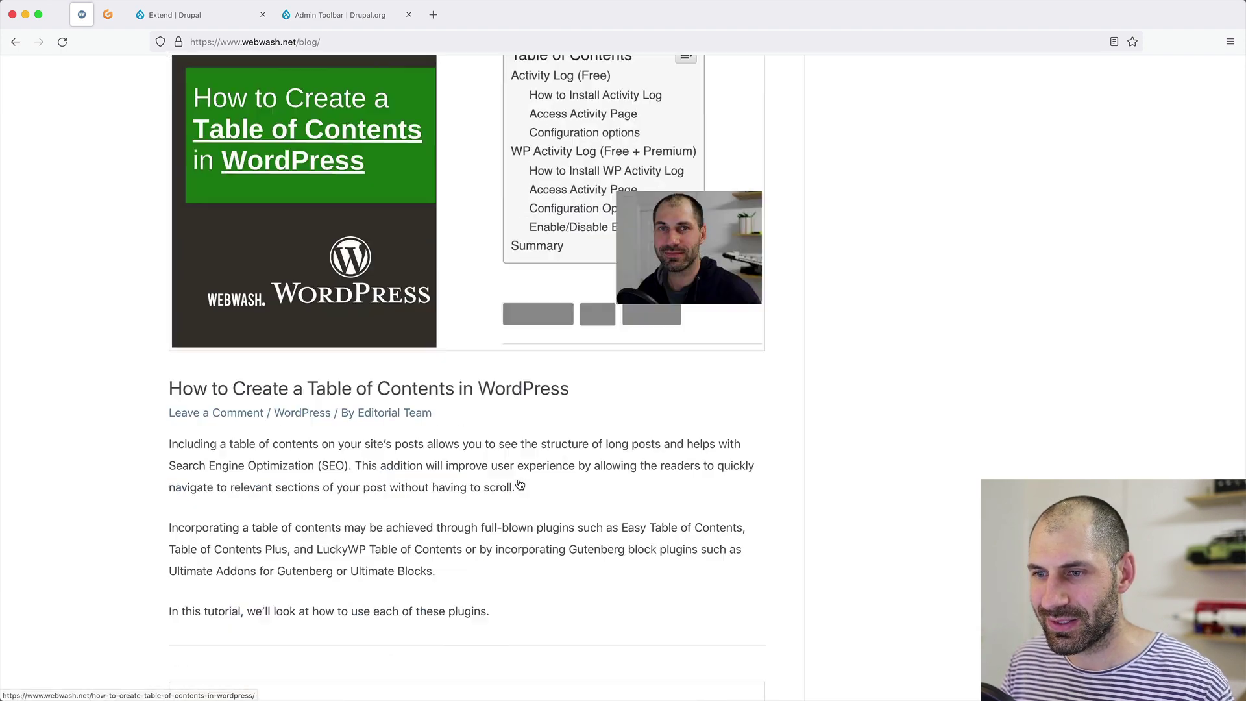
scroll(519, 486, down, 10)
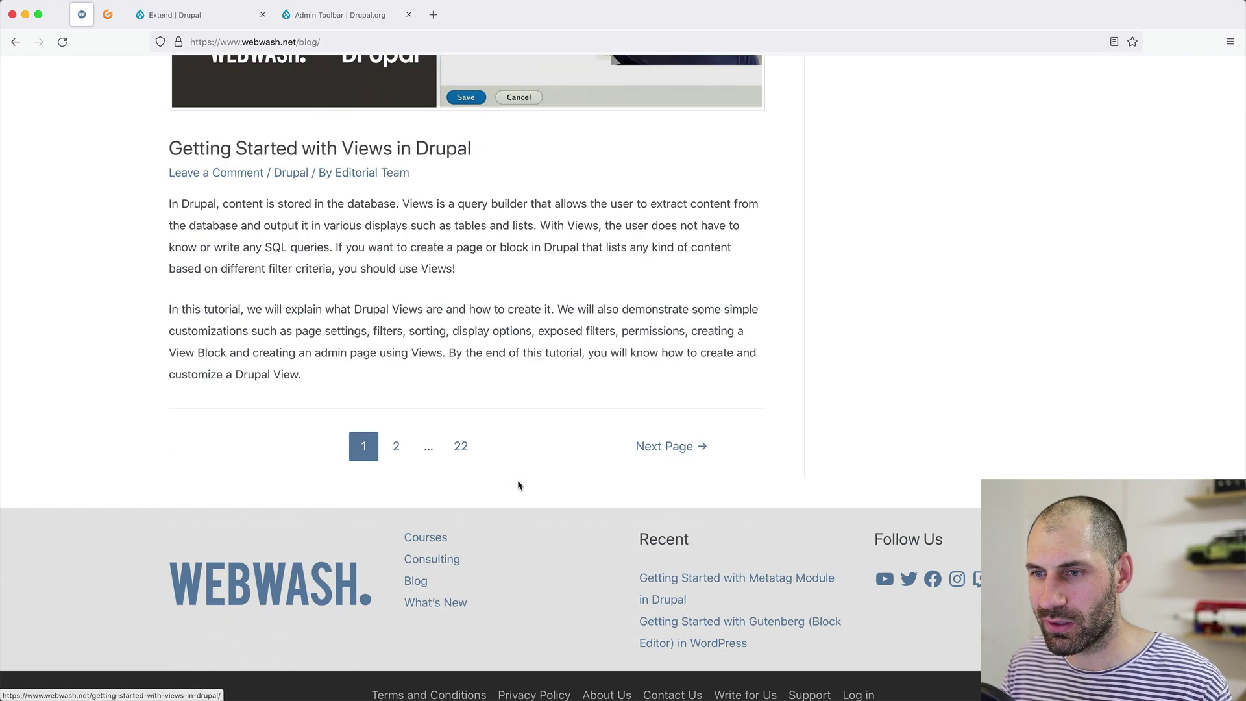
Step: Open the Admin Toolbar quick search tutorial from page 2 of the blog and dismiss its promotional pop-up
click(397, 444)
scroll(400, 451, down, 13)
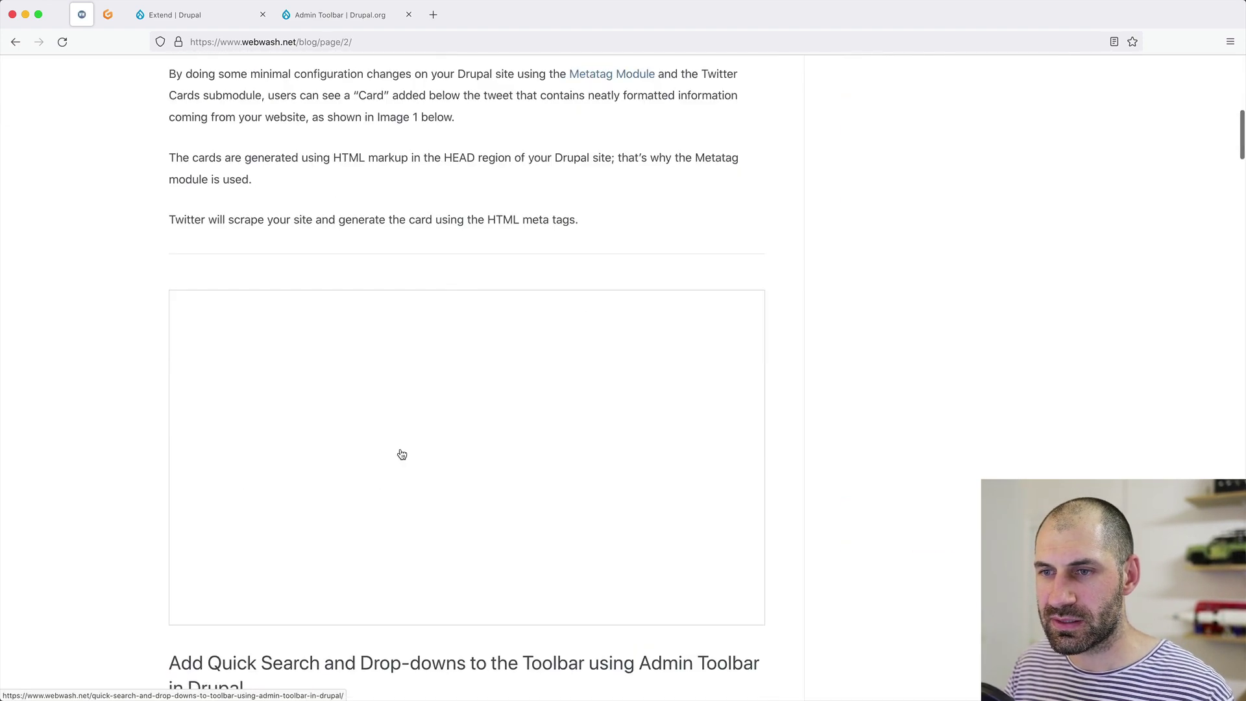
scroll(409, 331, up, 3)
click(421, 331)
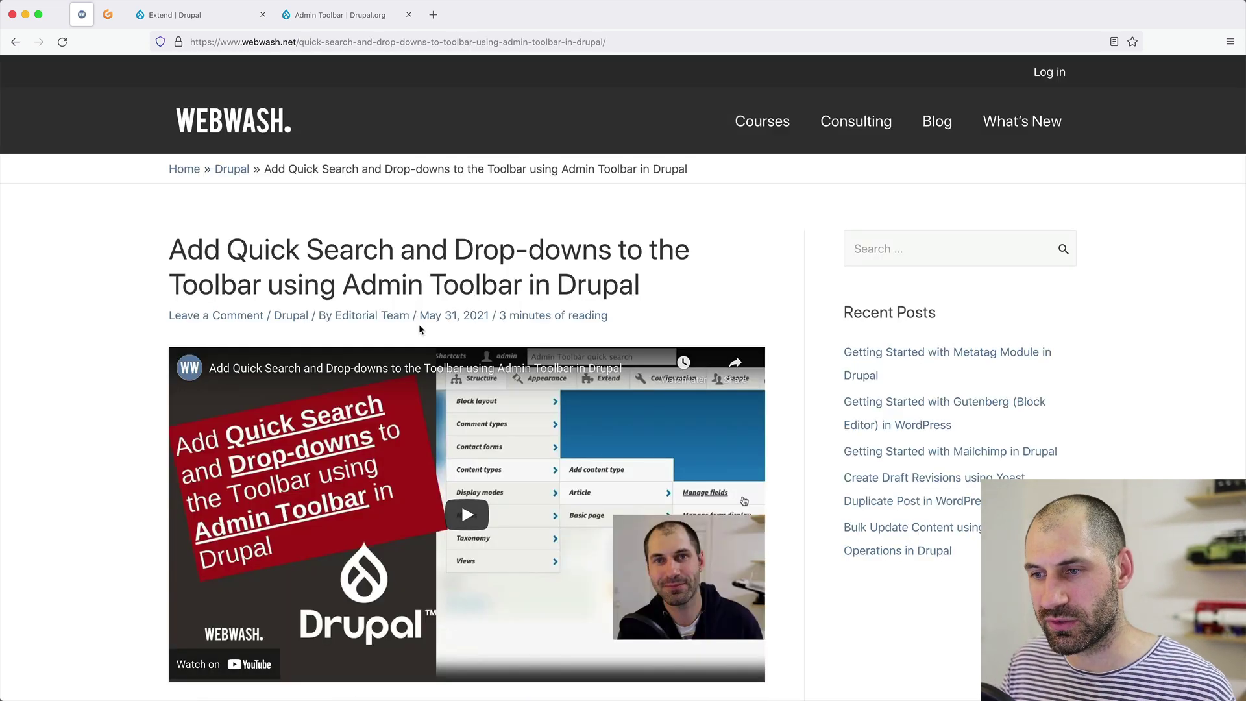
scroll(422, 330, down, 4)
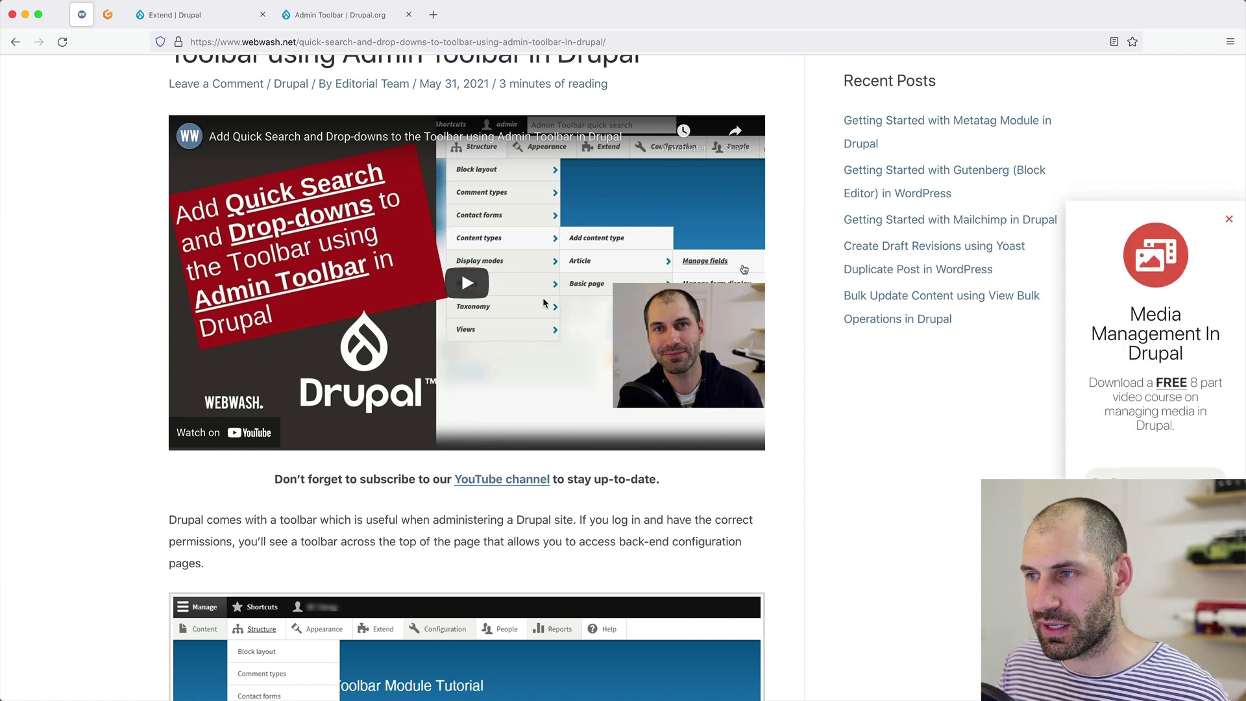
click(1228, 219)
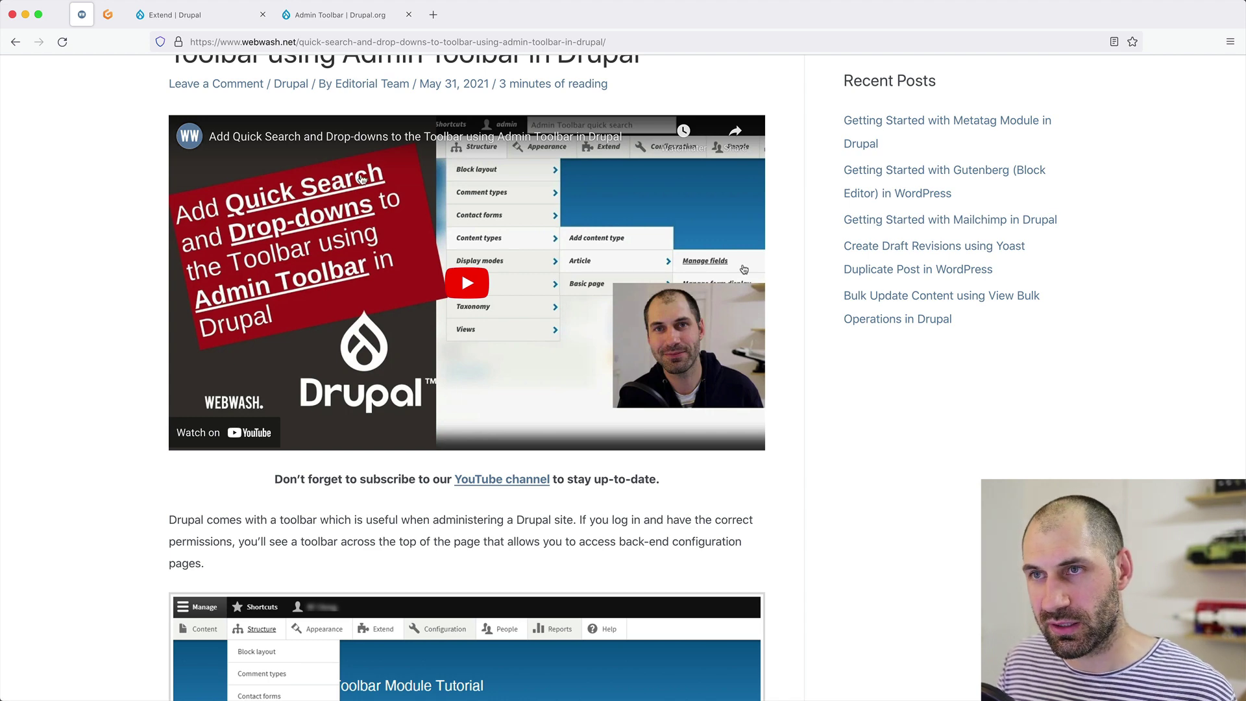
Step: Review the Admin Toolbar project page on Drupal.org and highlight the Admin Toolbar Search sub-module
click(308, 17)
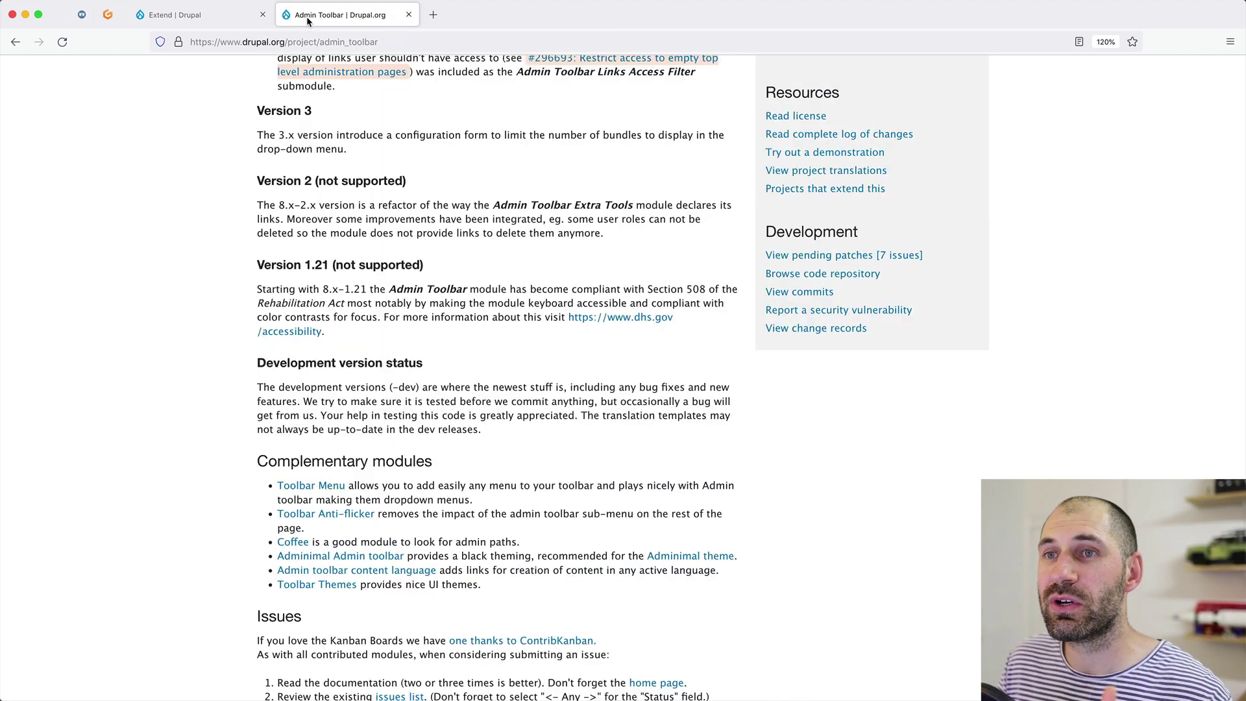
scroll(349, 283, up, 5)
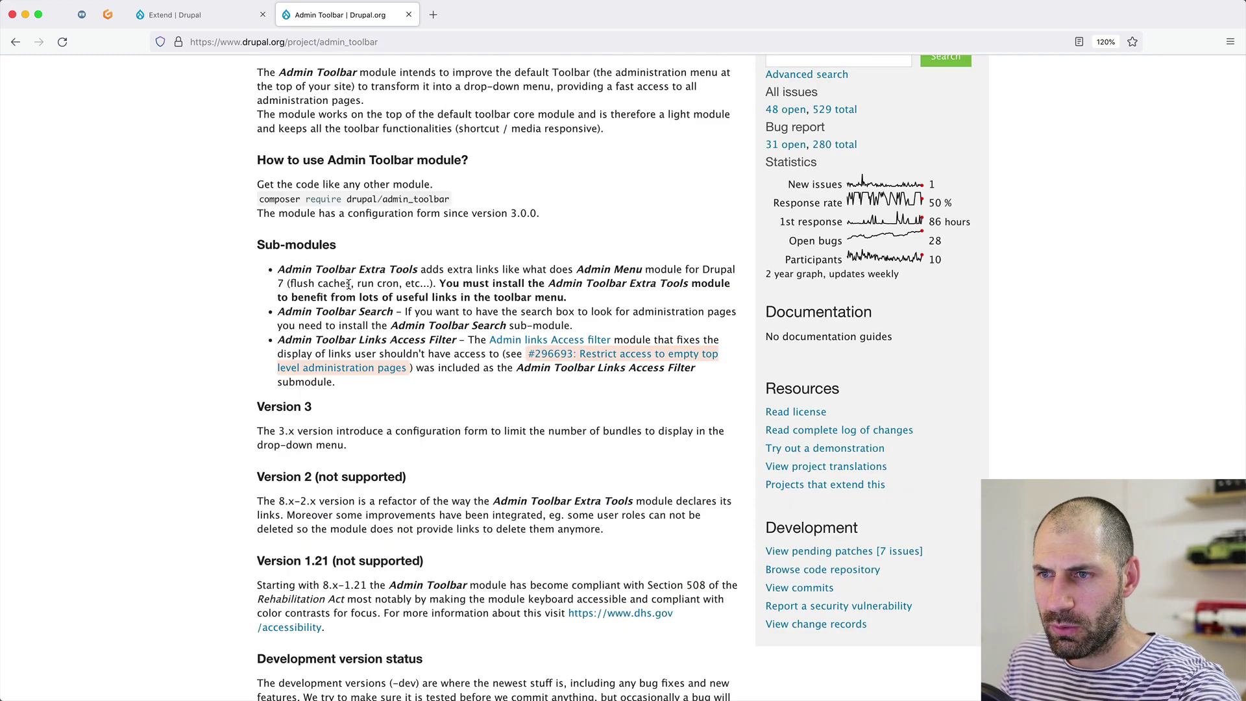
drag(277, 313, 393, 315)
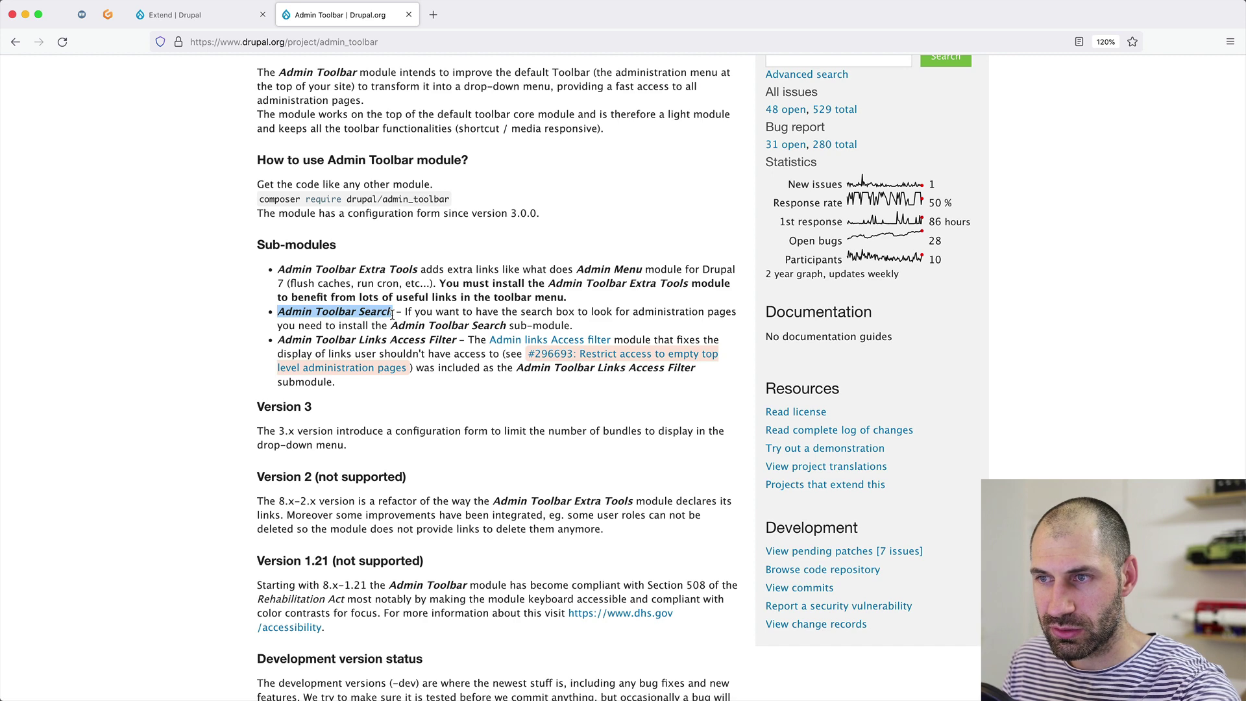
Step: Switch to the Gitpod terminal and run "composer require drupal/admin_toolbar"
click(101, 18)
key(Up)
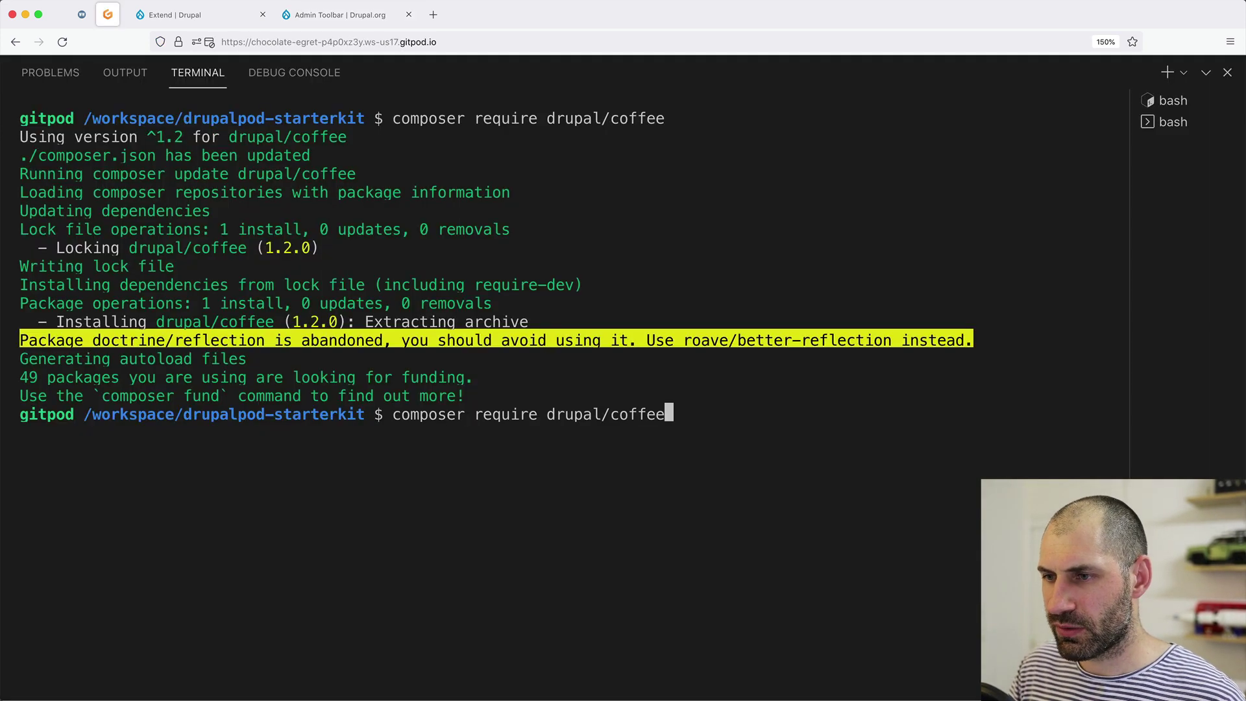
key(BackSpace)
key(BackSpace)
key(BackSpace)
key(BackSpace)
key(BackSpace)
key(BackSpace)
text(admin_)
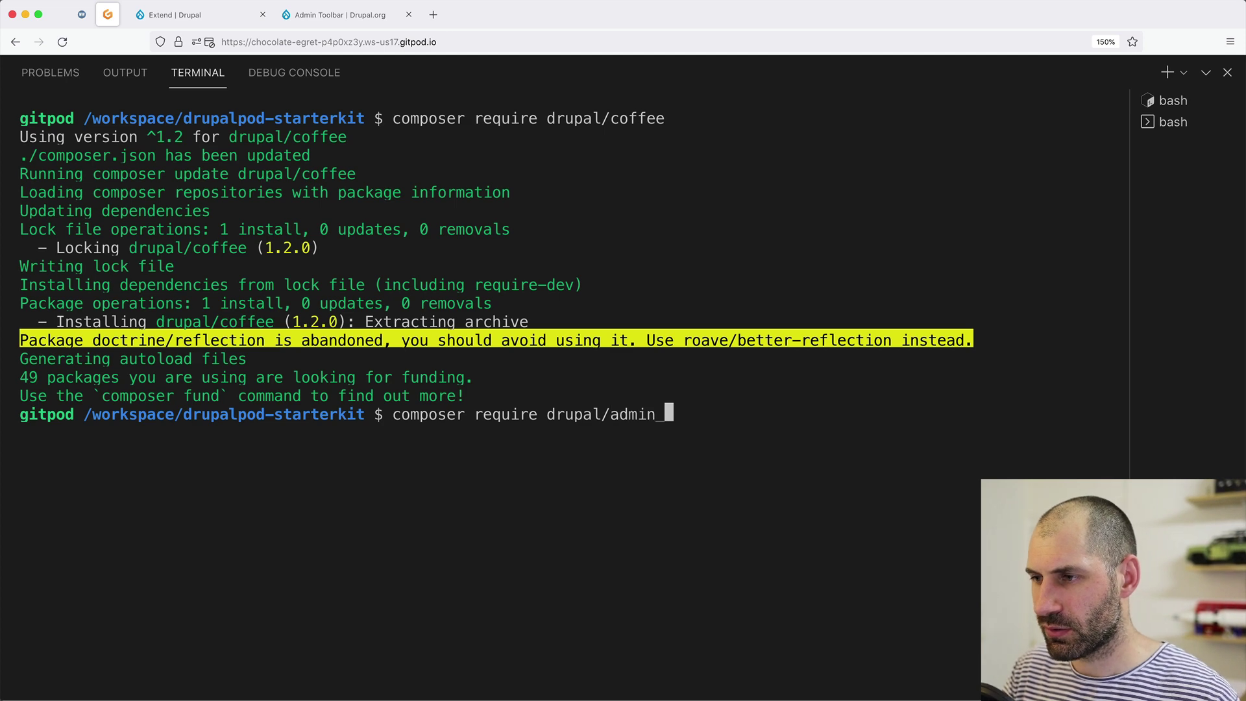
text(toolbar)
key(Return)
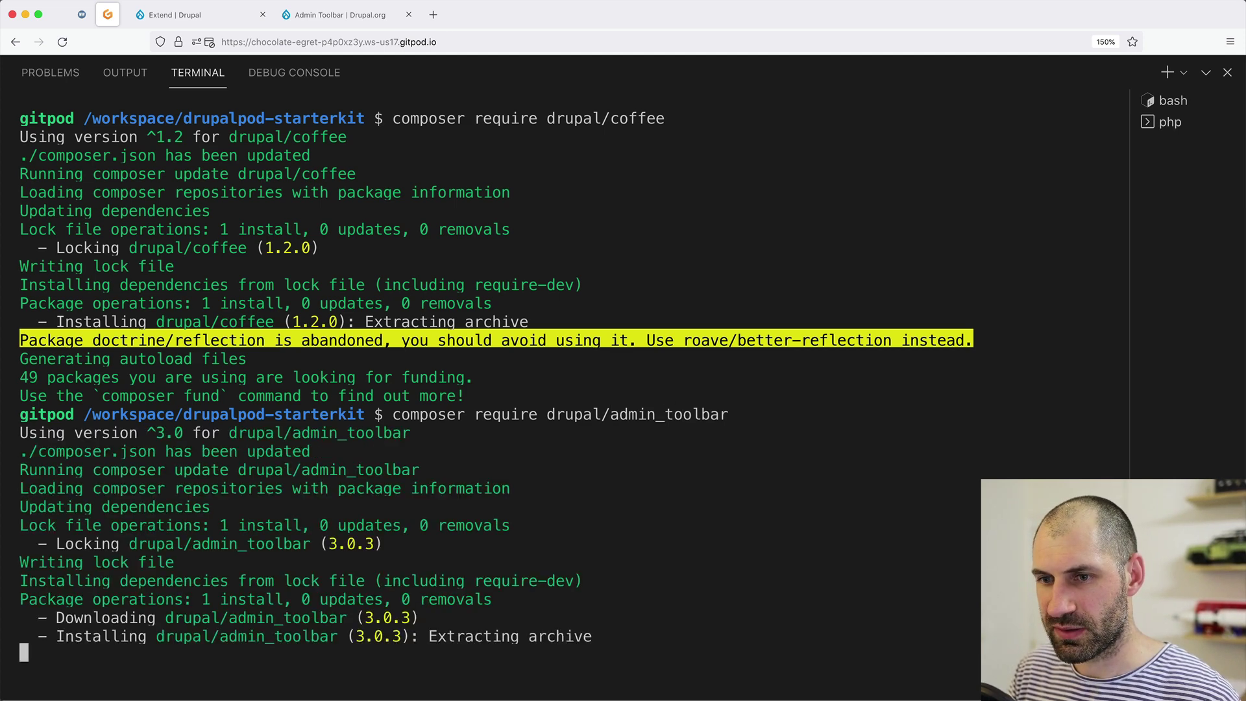
Step: Switch back to the Drupal site and open the module uninstall page
click(220, 16)
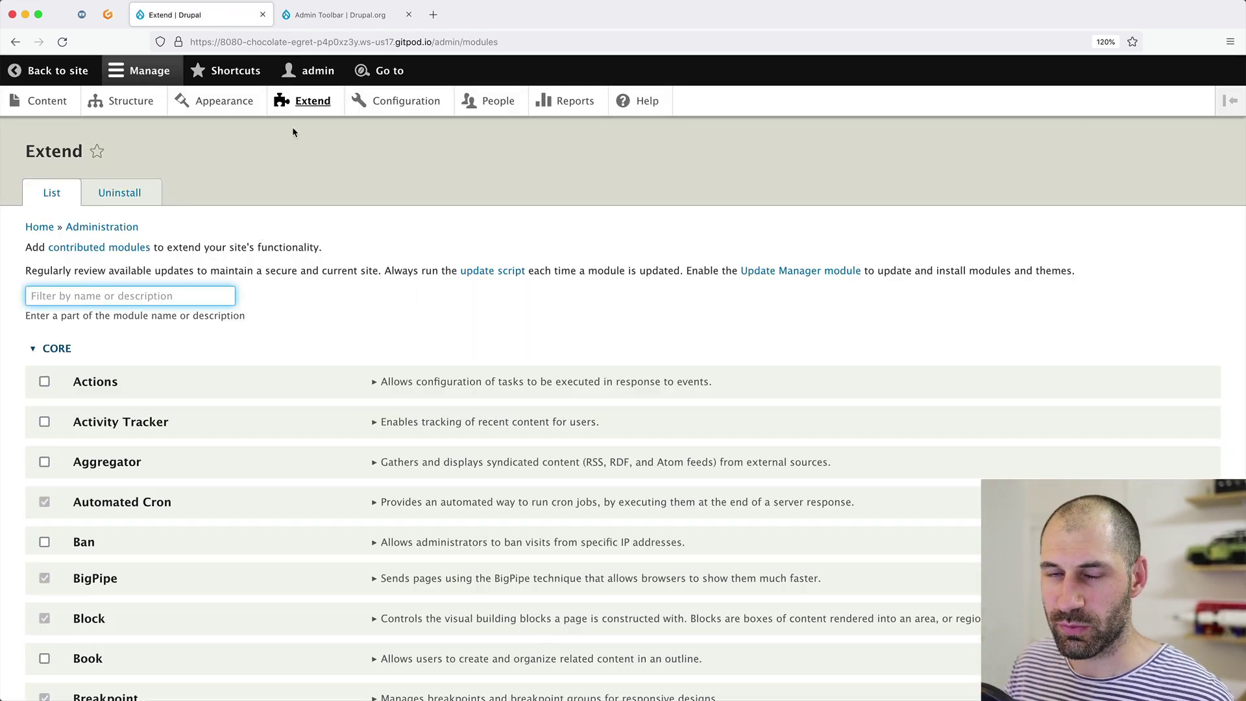
click(301, 103)
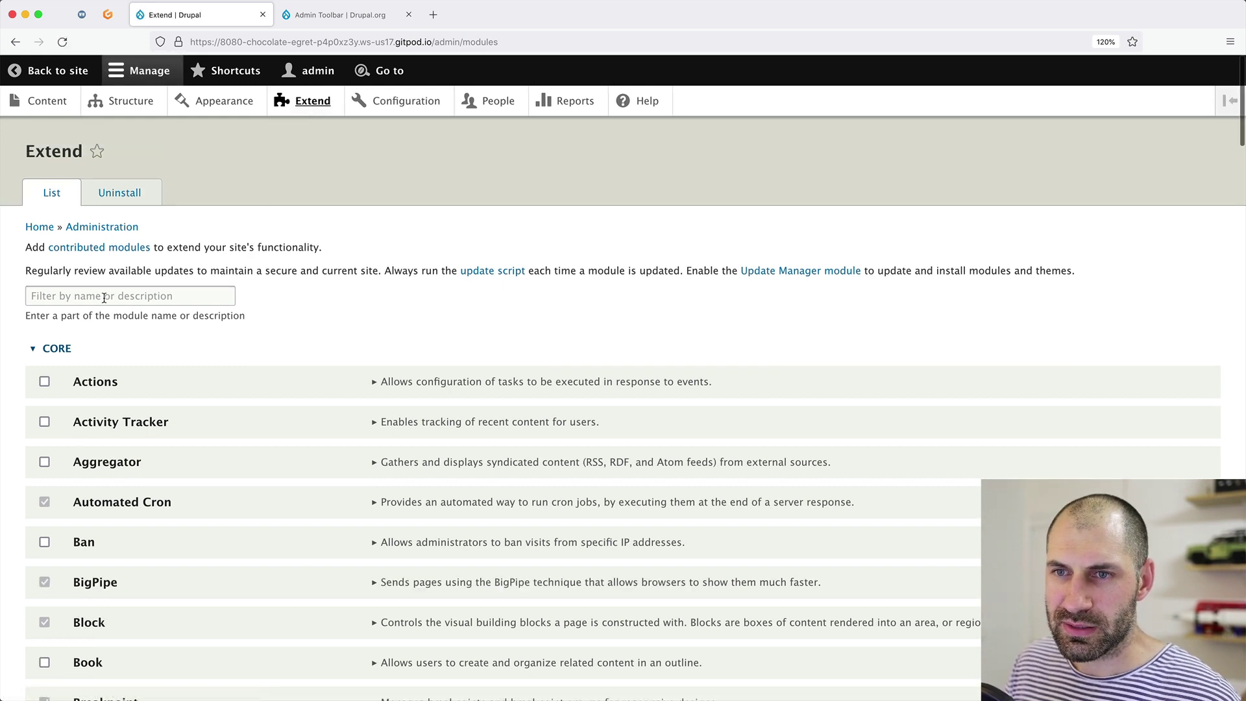
click(116, 199)
Step: Filter the installed modules by "coff" and uninstall the Coffee module
click(80, 275)
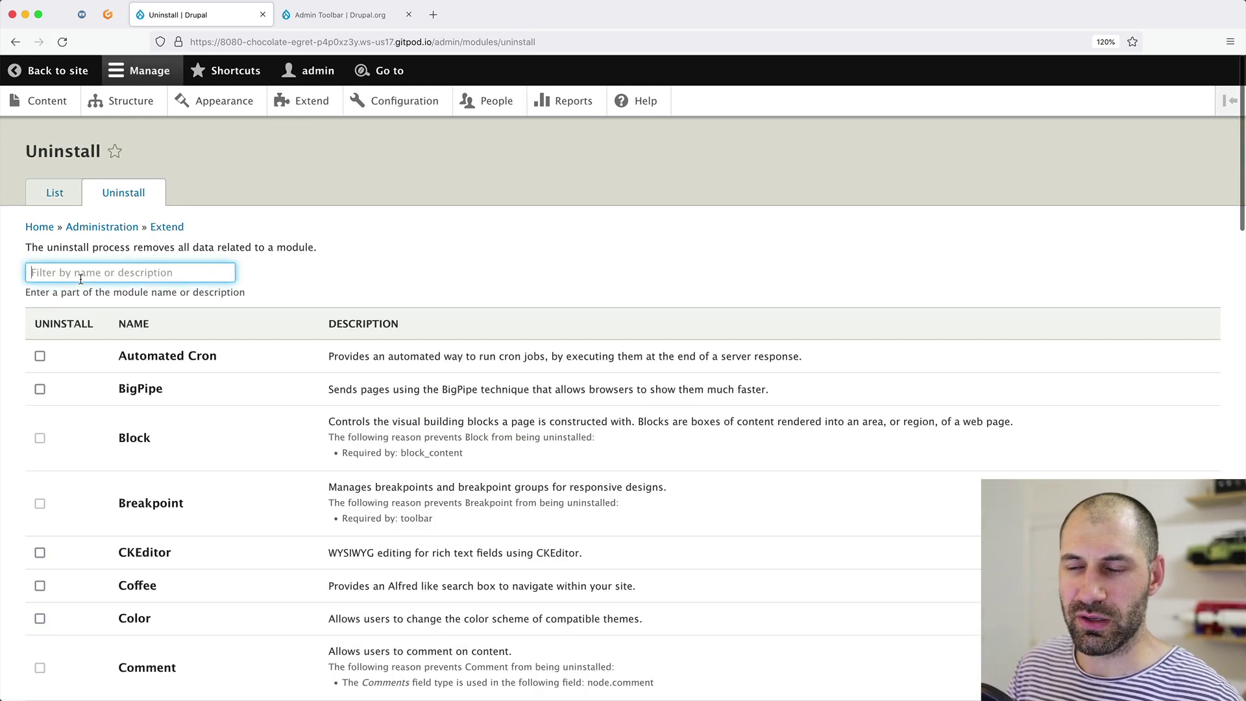
text(cofee)
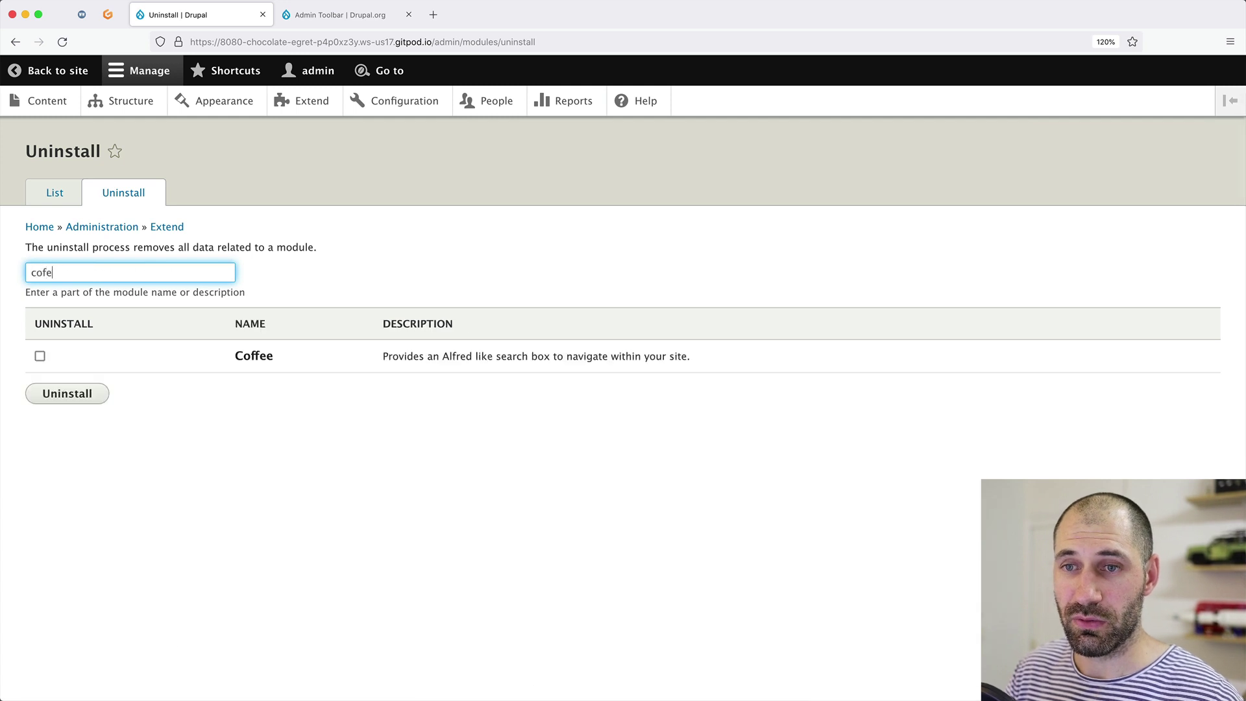
key(BackSpace)
key(BackSpace)
key(BackSpace)
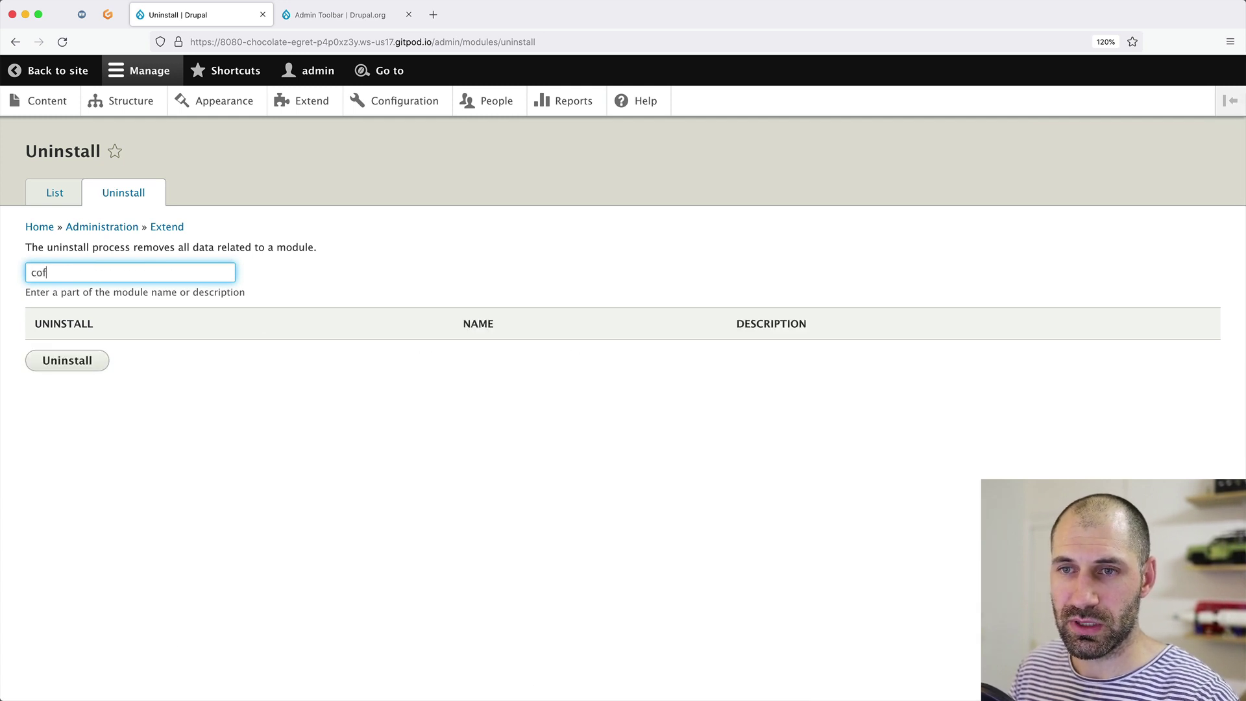
text(ffe)
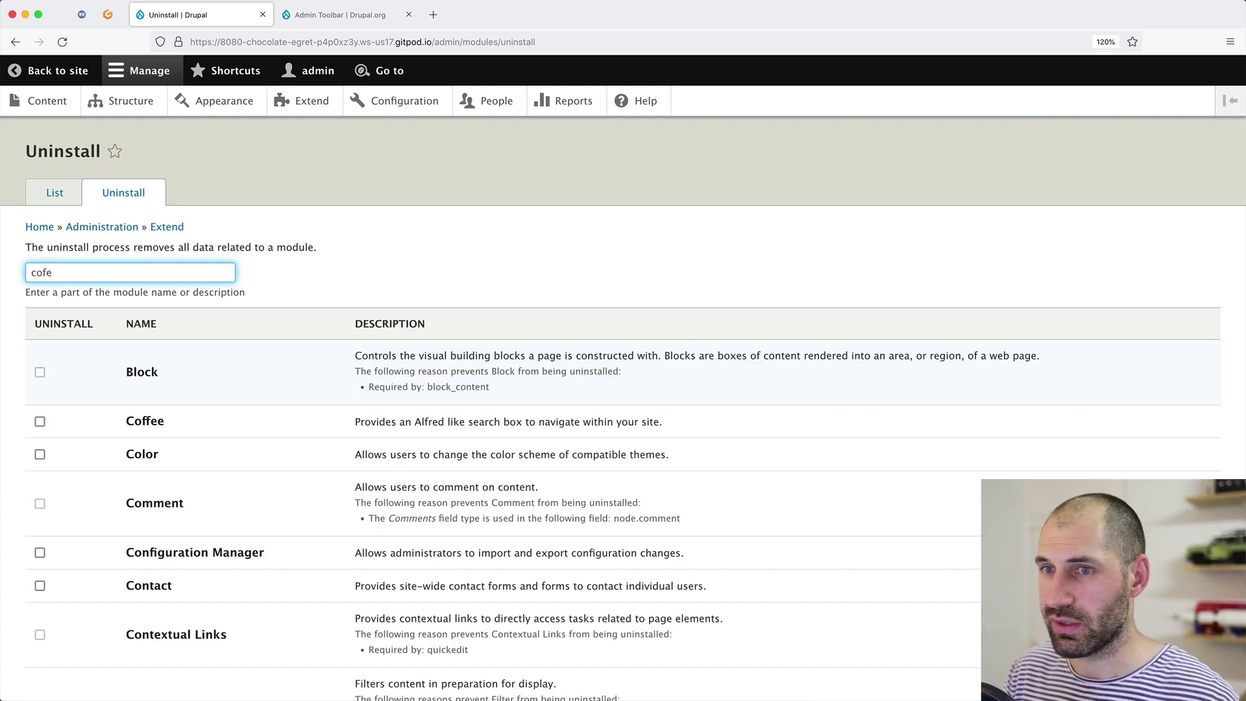
key(BackSpace)
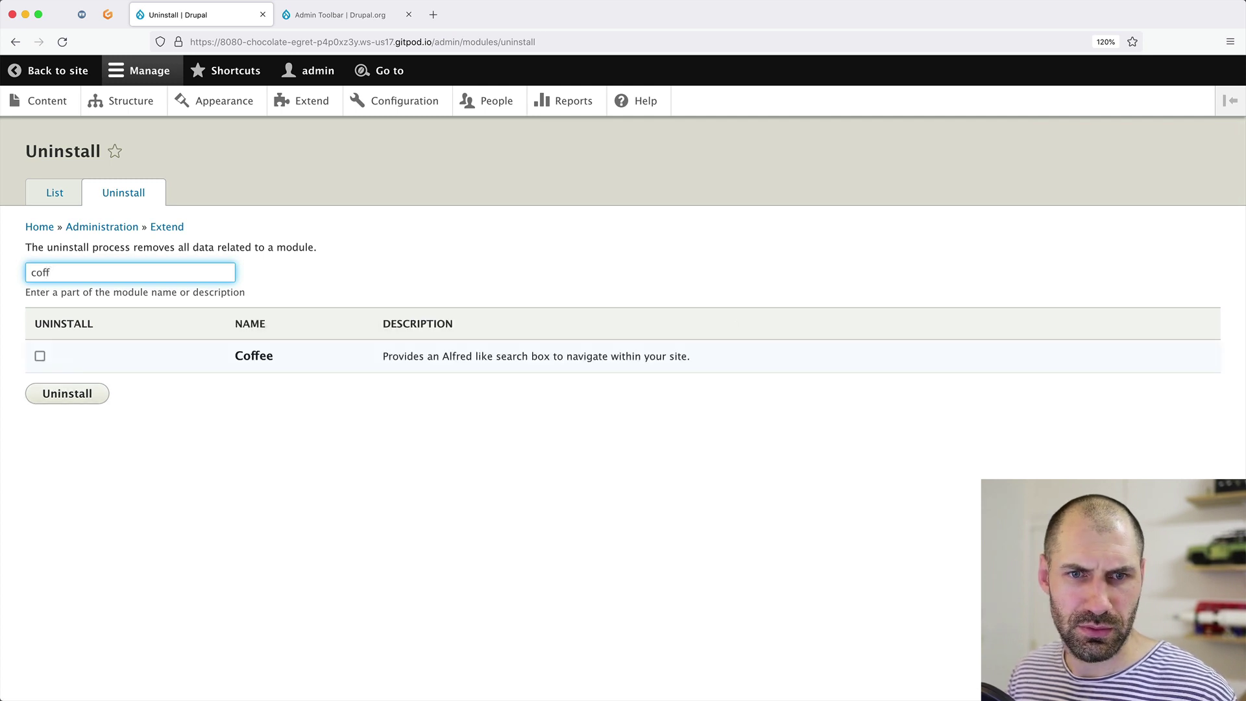
click(39, 356)
click(62, 396)
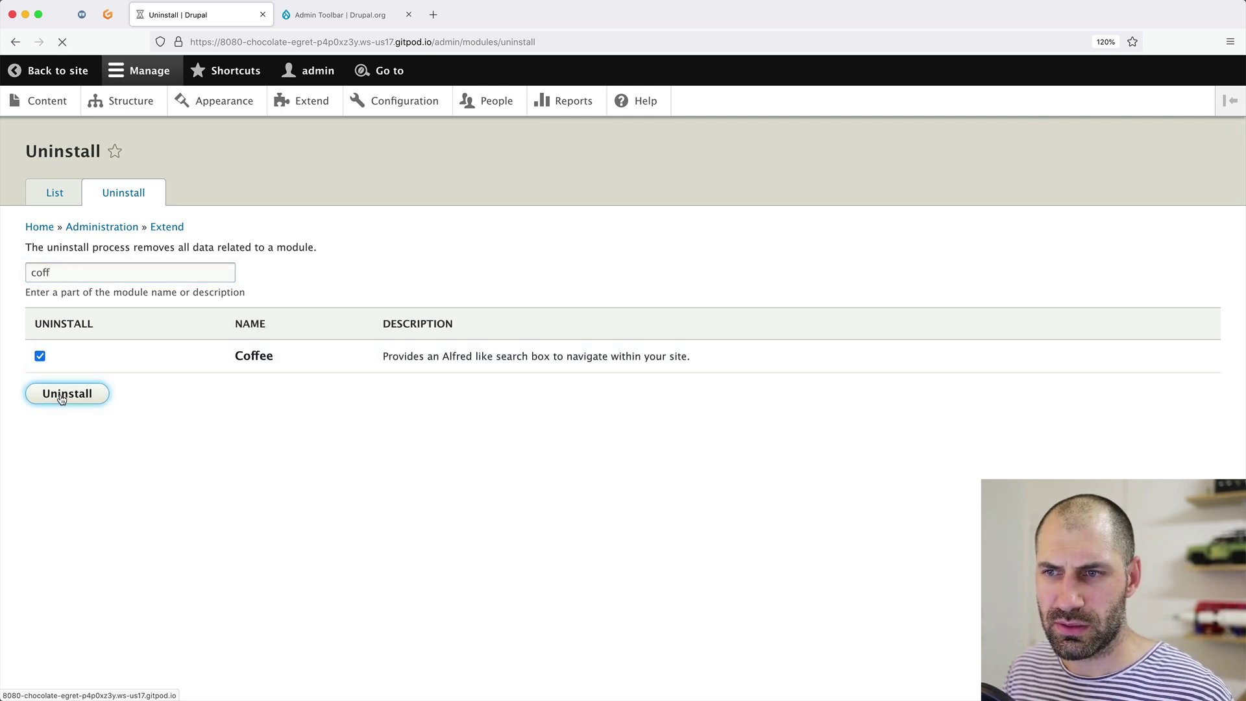
Step: Filter the available modules by "admin" and check the requirements of Admin Toolbar Search
click(55, 193)
click(91, 296)
text(admin)
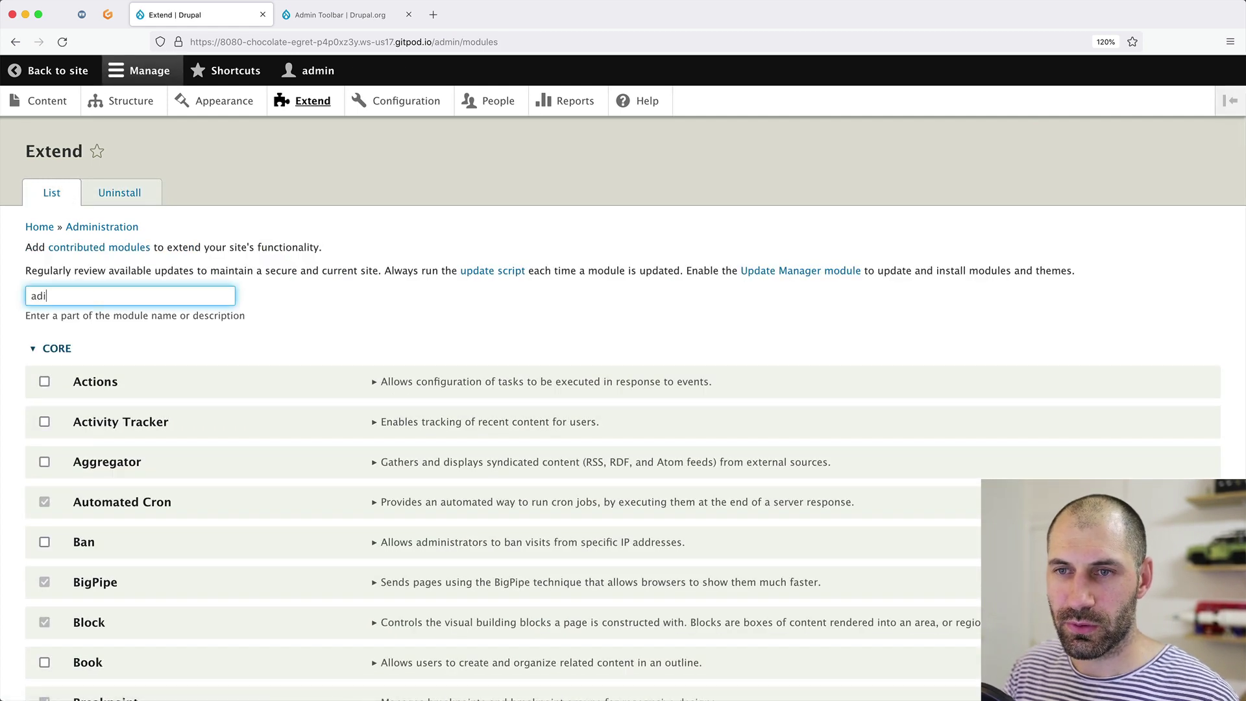
scroll(106, 467, down, 3)
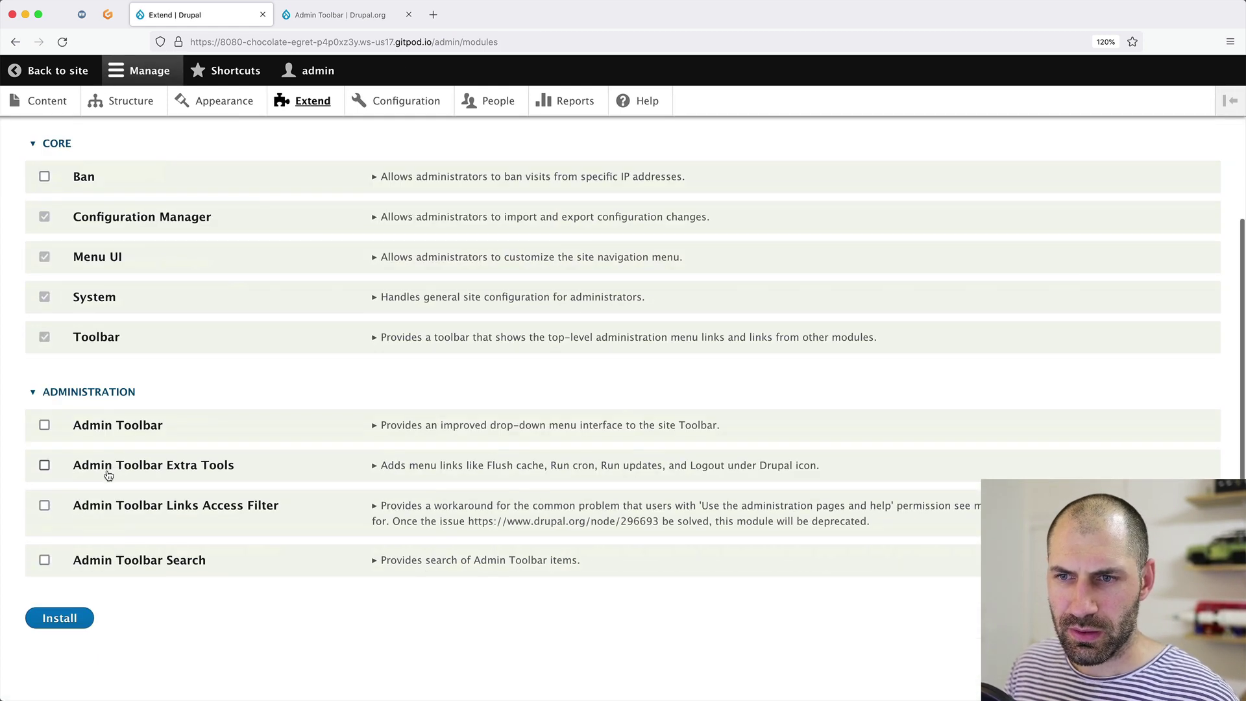
click(415, 562)
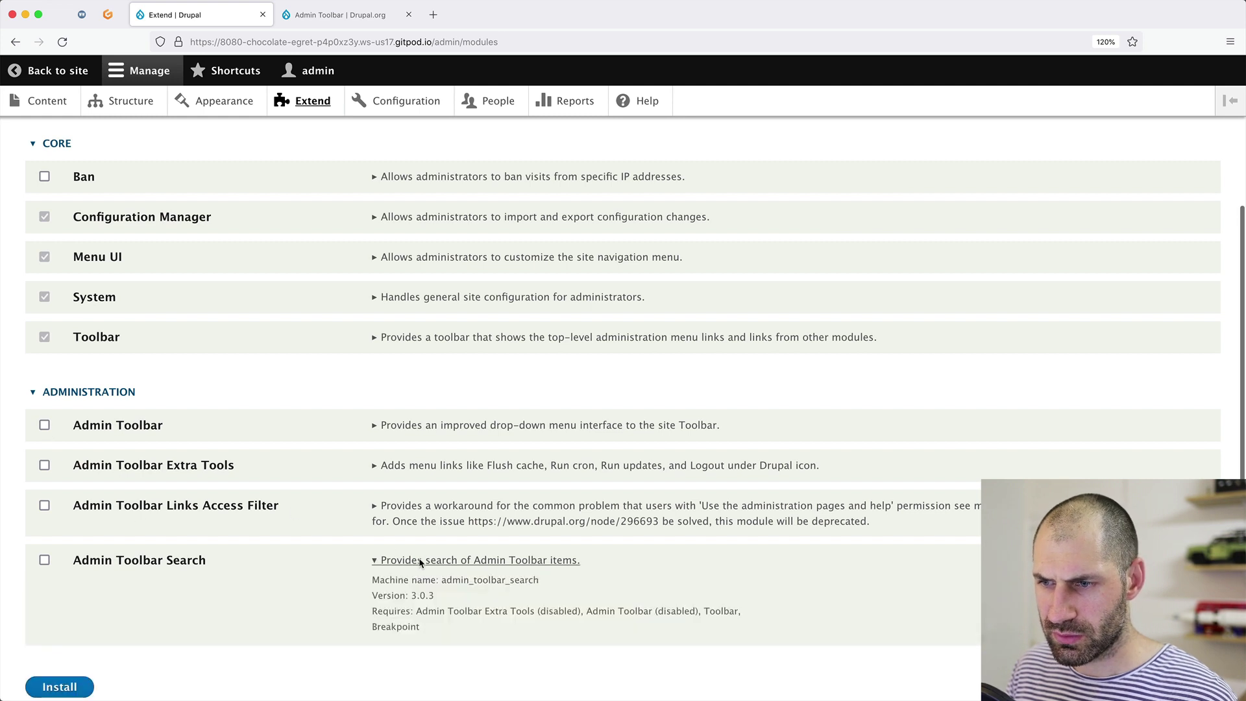
click(421, 562)
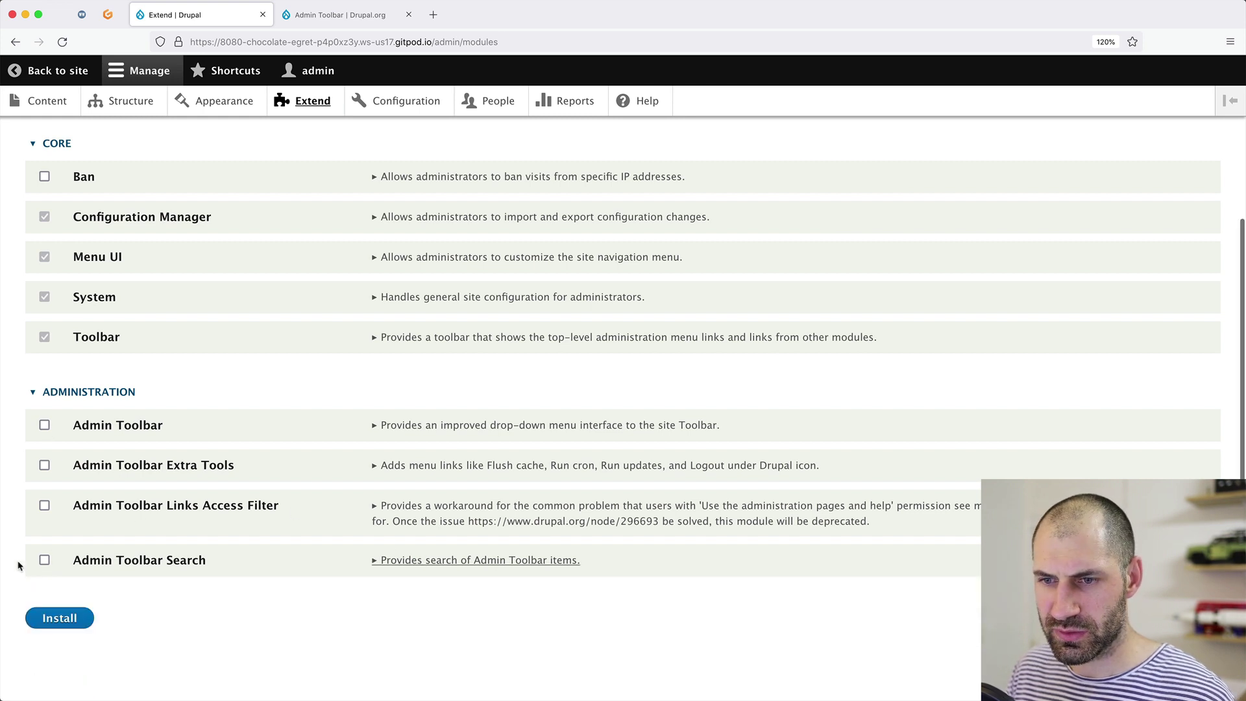
Step: Install the Admin Toolbar, Admin Toolbar Extra Tools and Admin Toolbar Search modules
click(44, 560)
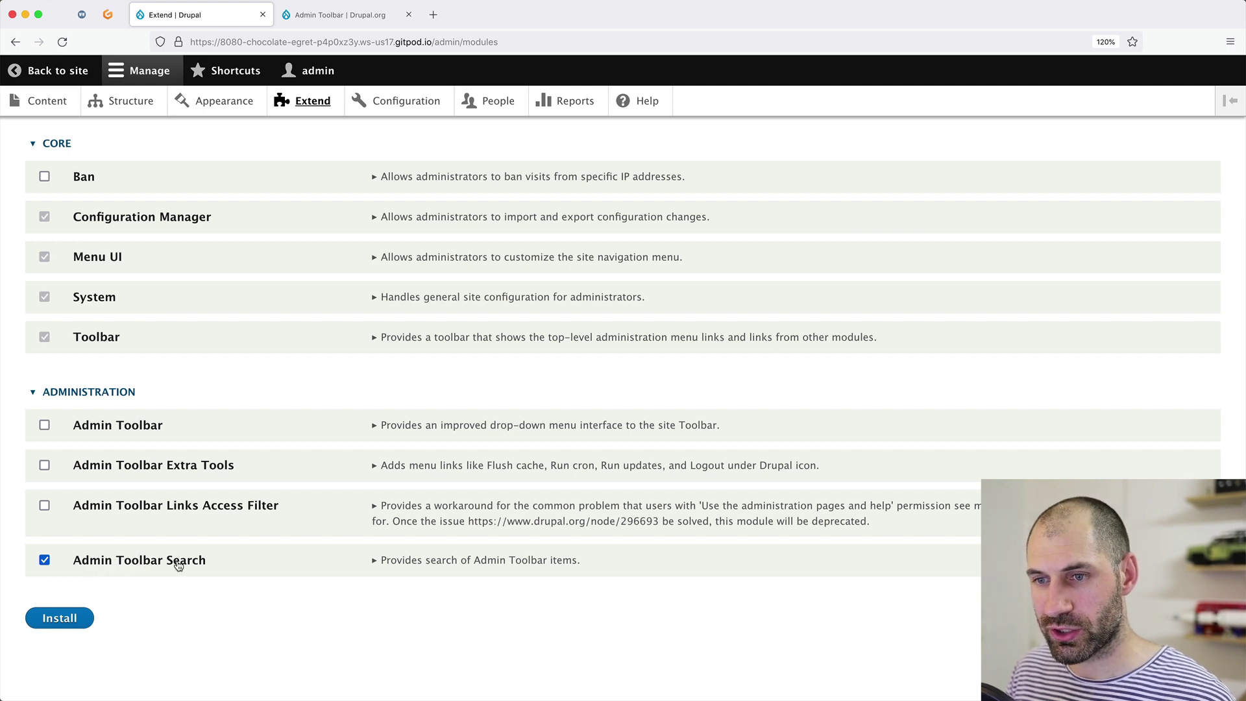
click(44, 464)
click(44, 425)
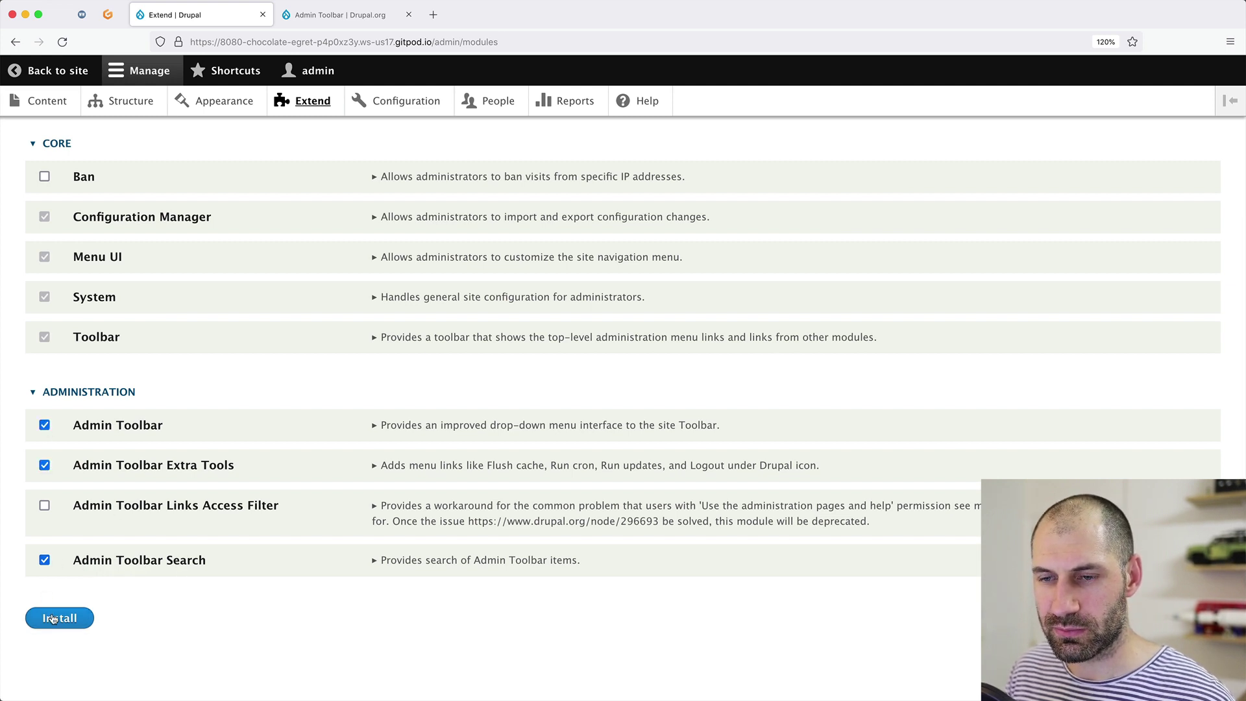
click(57, 617)
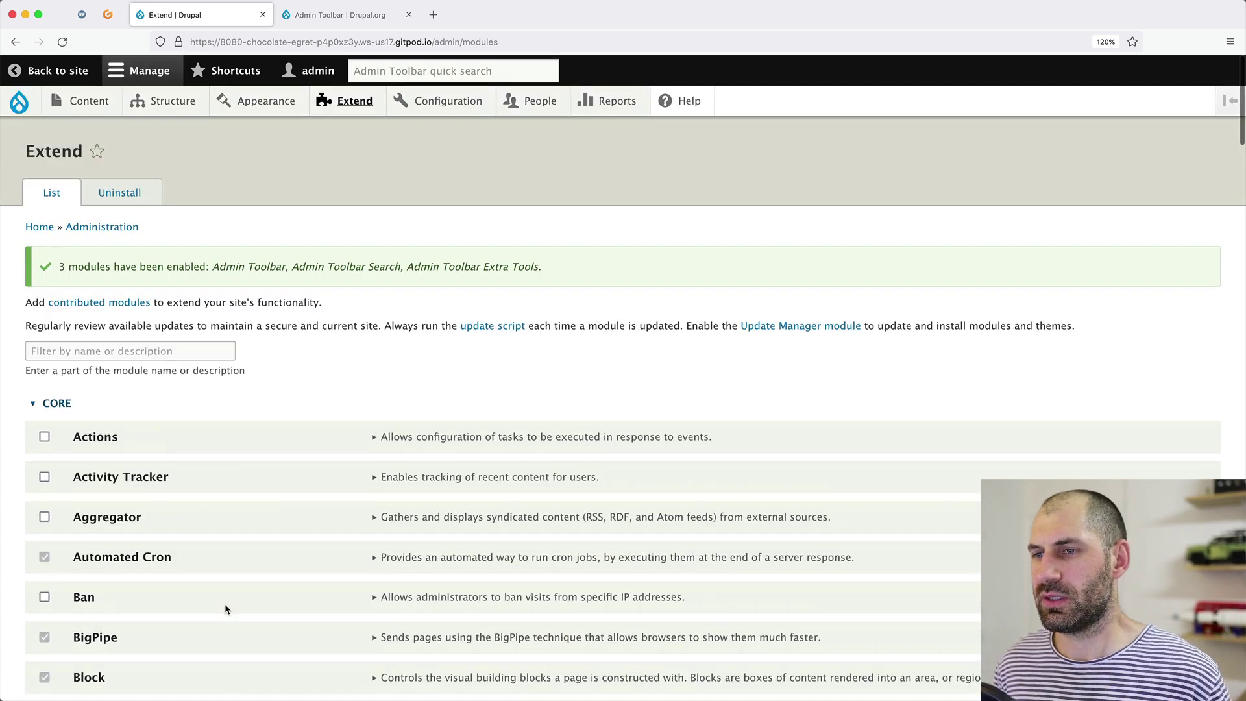
Step: Go to the site's front page and use the toolbar quick search for "content" to open Content > Comments
click(58, 72)
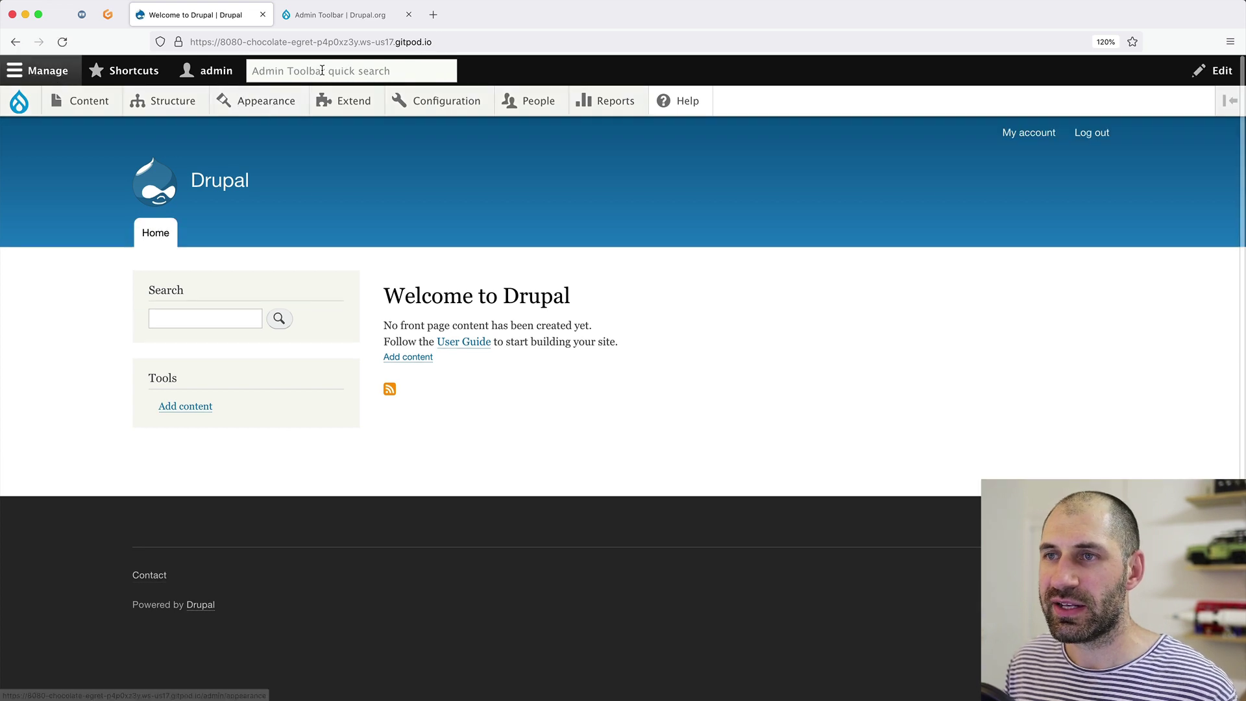
click(321, 71)
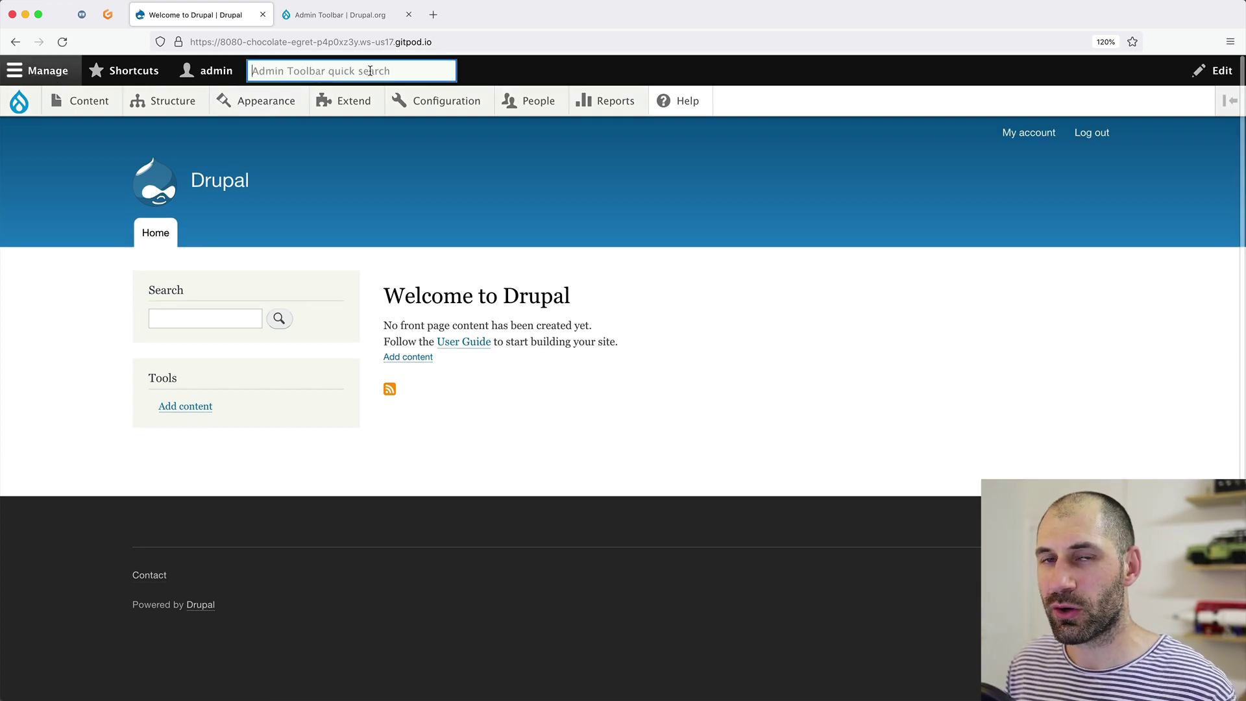
text(content)
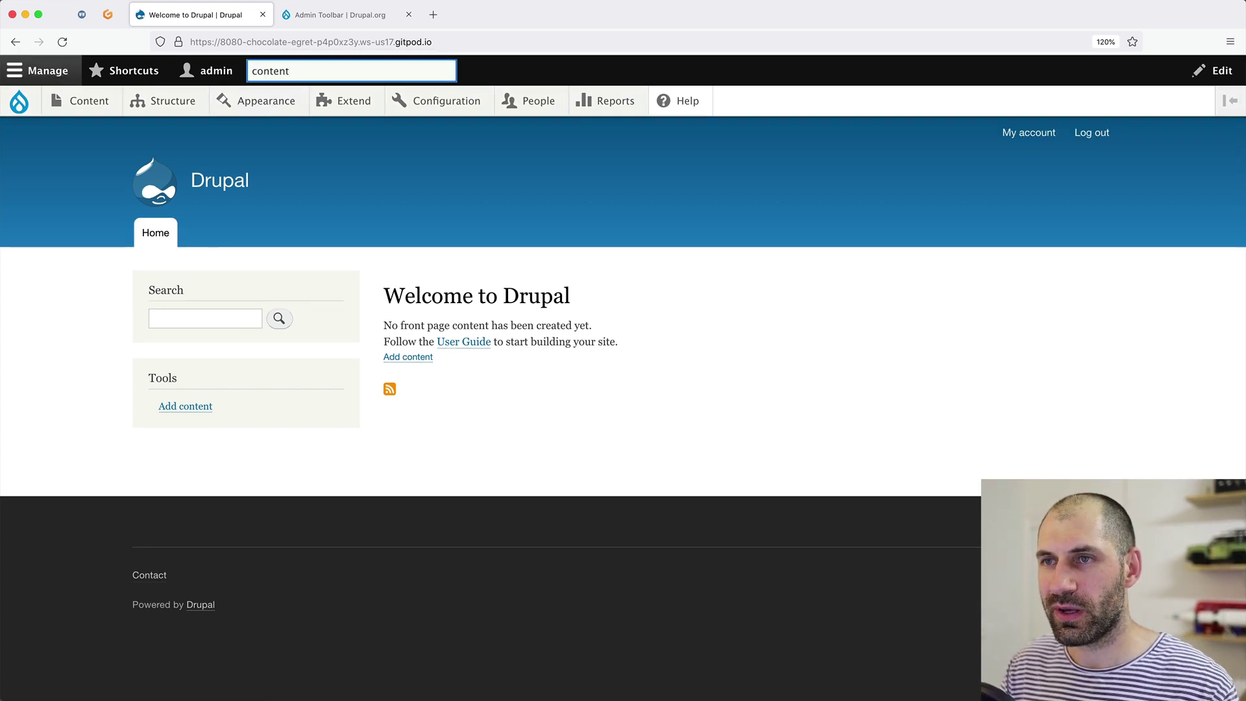
key(Down)
key(Down)
key(Down)
key(Down)
key(Down)
key(Down)
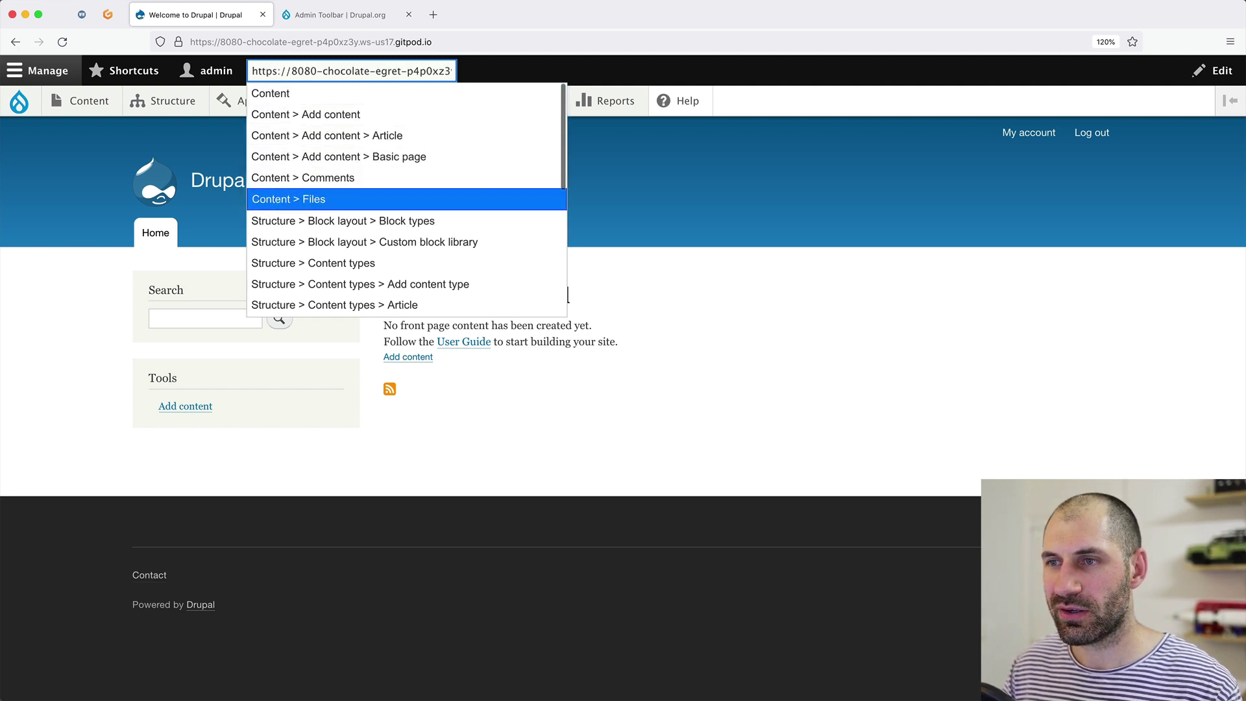
key(Down)
key(Down)
key(Up)
key(Up)
key(Up)
key(Return)
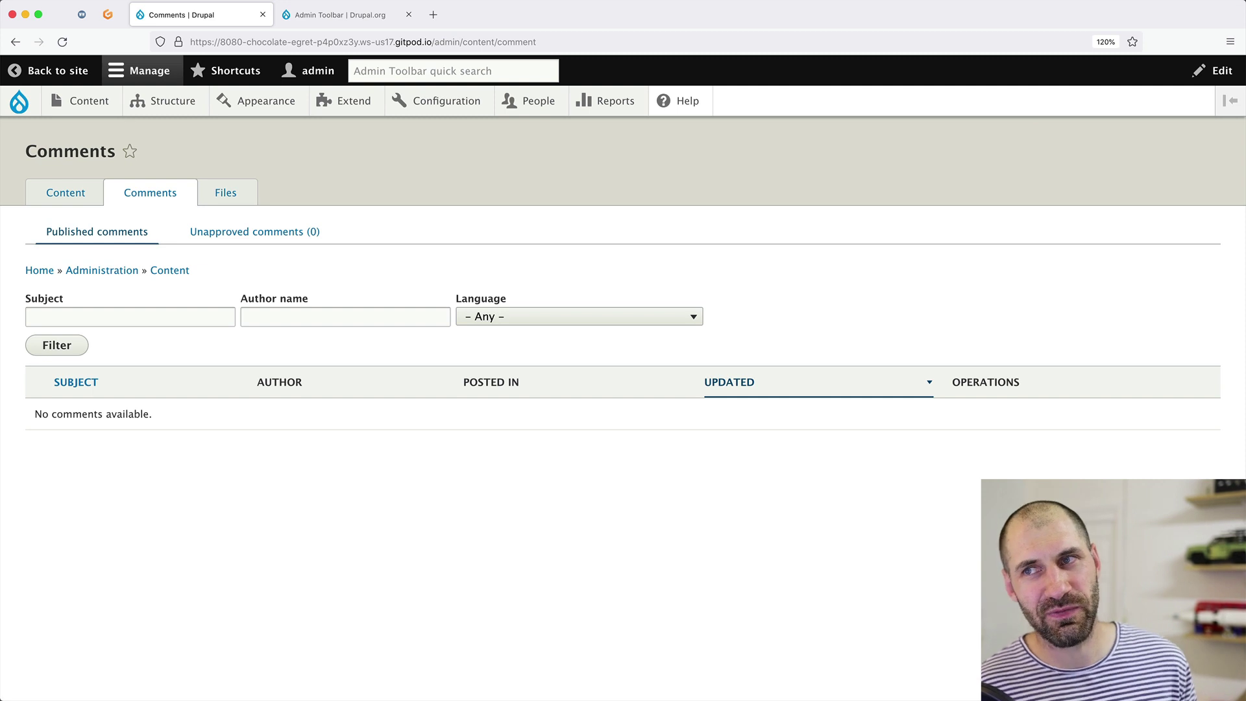
Step: Quick search for "manage display" and open the Personal contact form's Manage display page
click(373, 77)
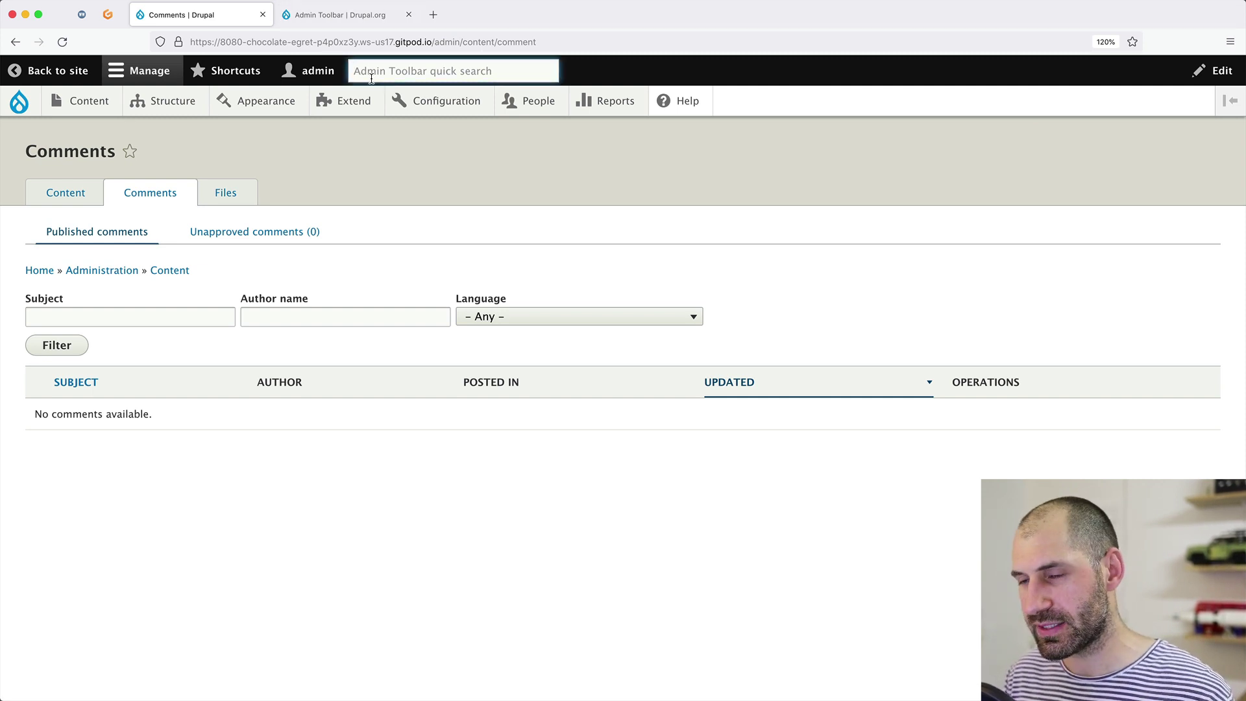
text(display)
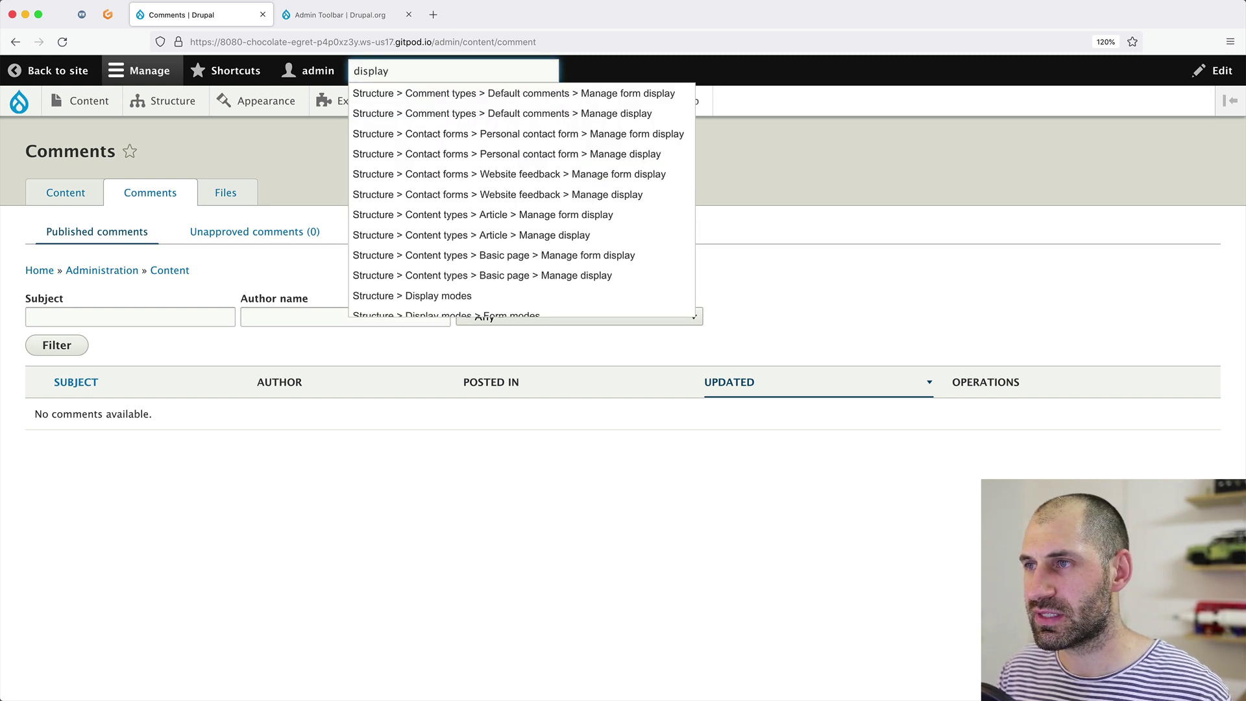
click(354, 70)
text(manage)
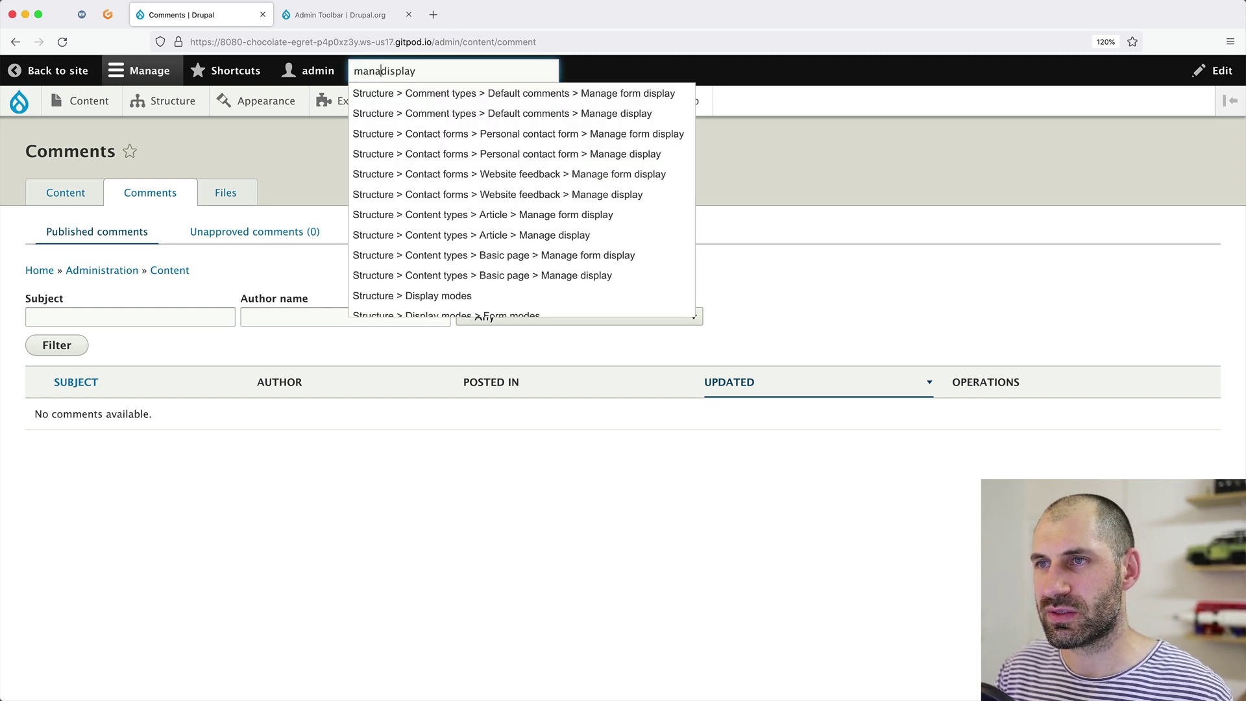
key(Down)
key(Down)
key(Down)
key(Down)
key(Down)
key(Down)
key(Down)
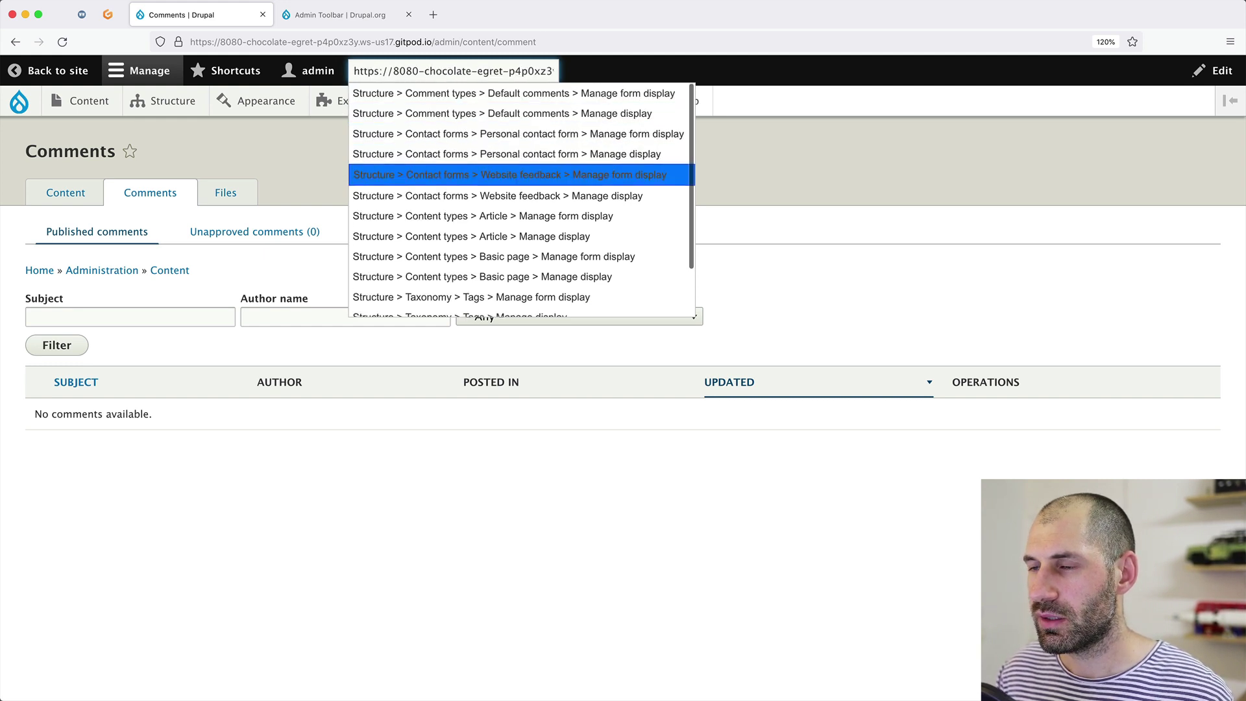
key(Up)
key(Up)
key(Up)
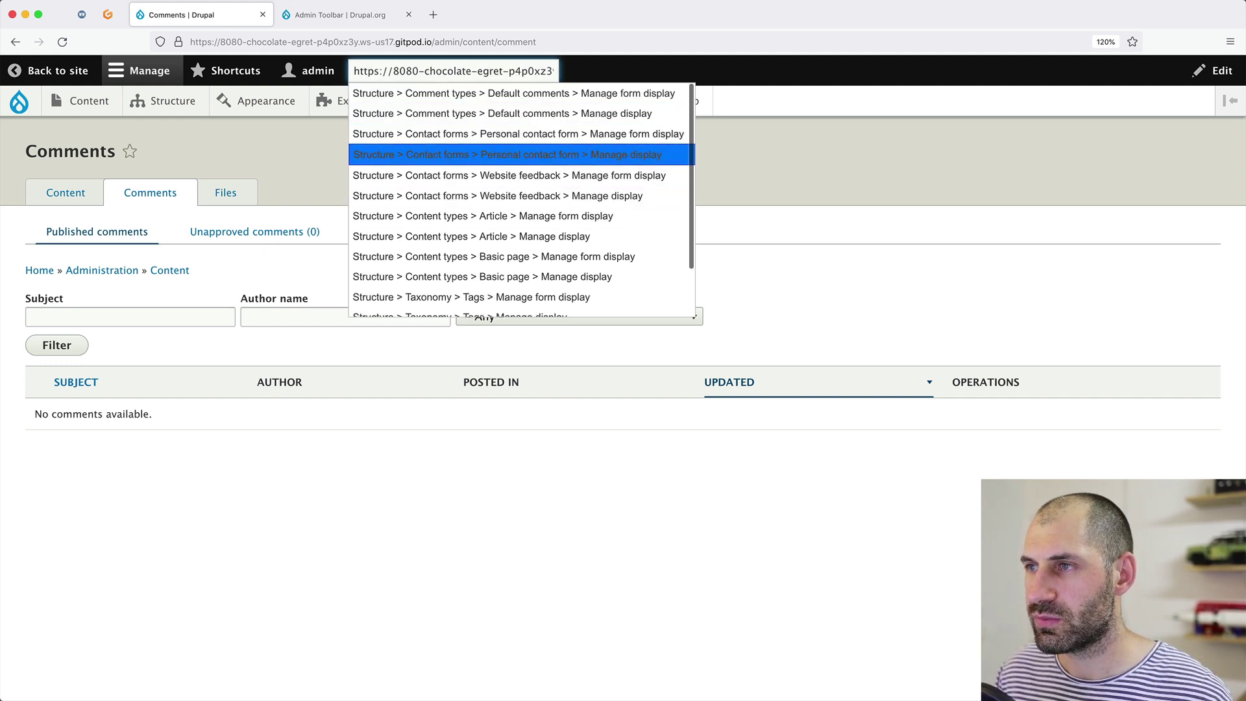
key(Return)
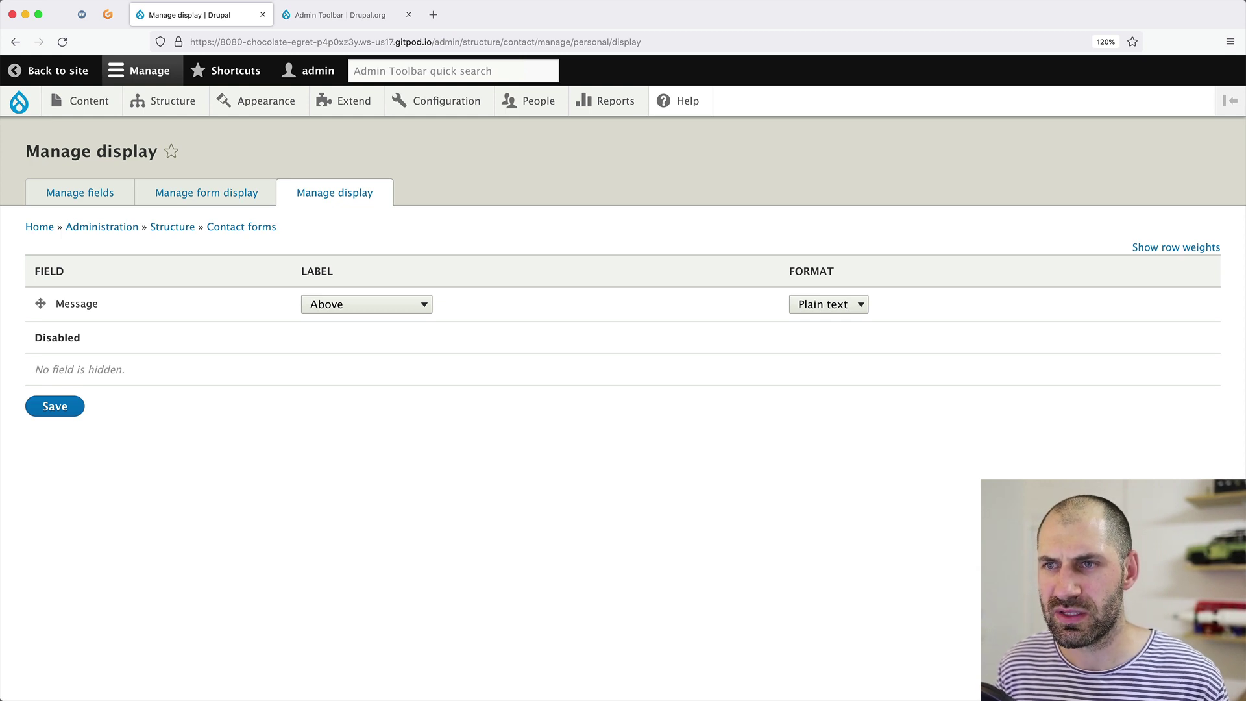
Step: Quick search for "article manage display" and open the Article content type's Manage display page
click(428, 68)
text(article )
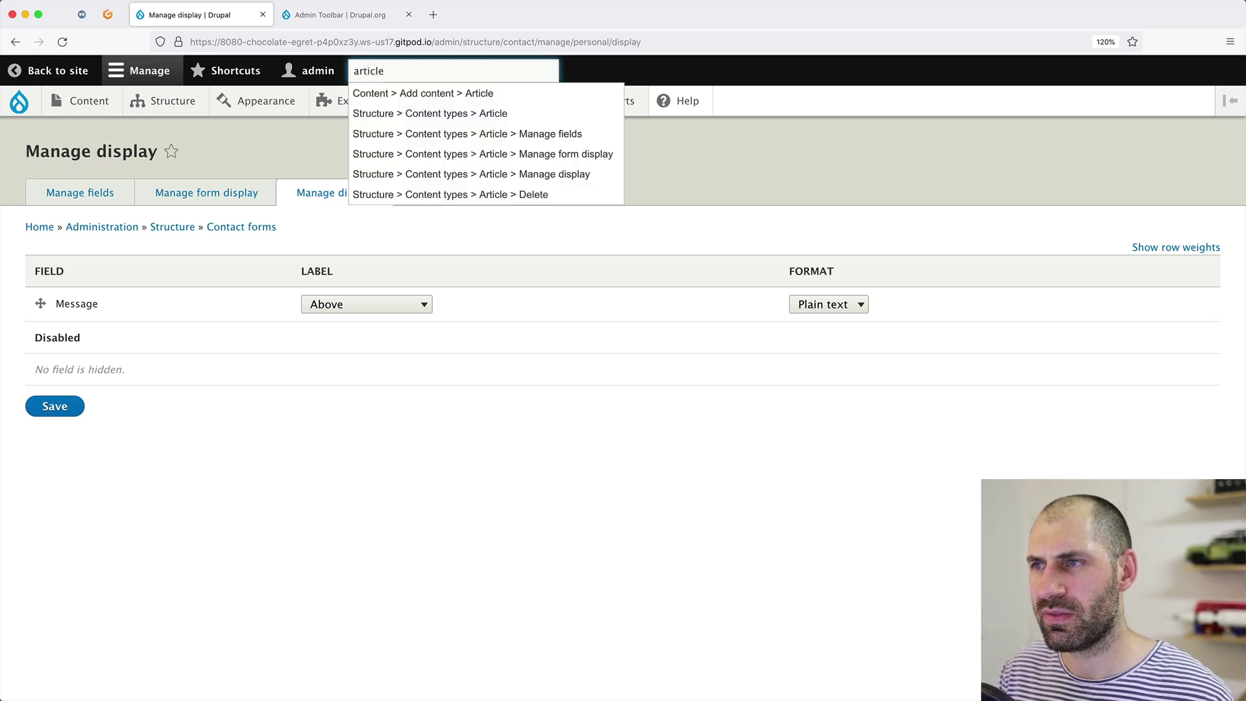
text(manage display)
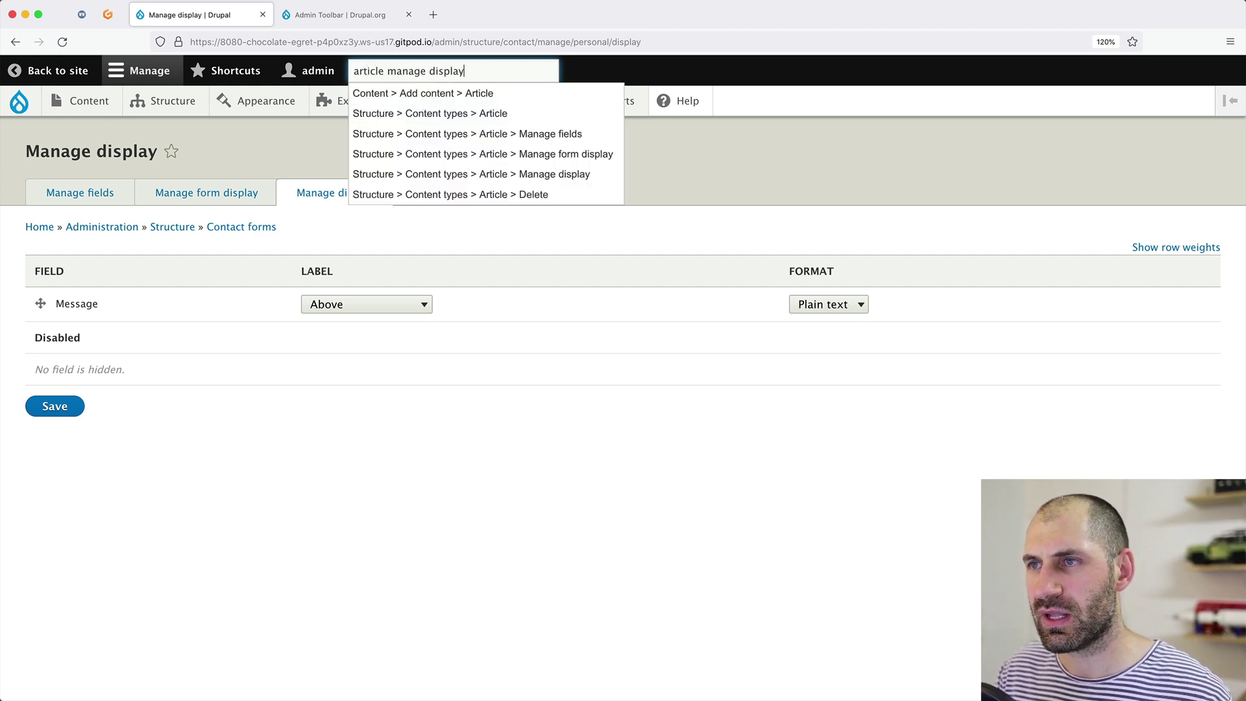
key(Down)
key(Down)
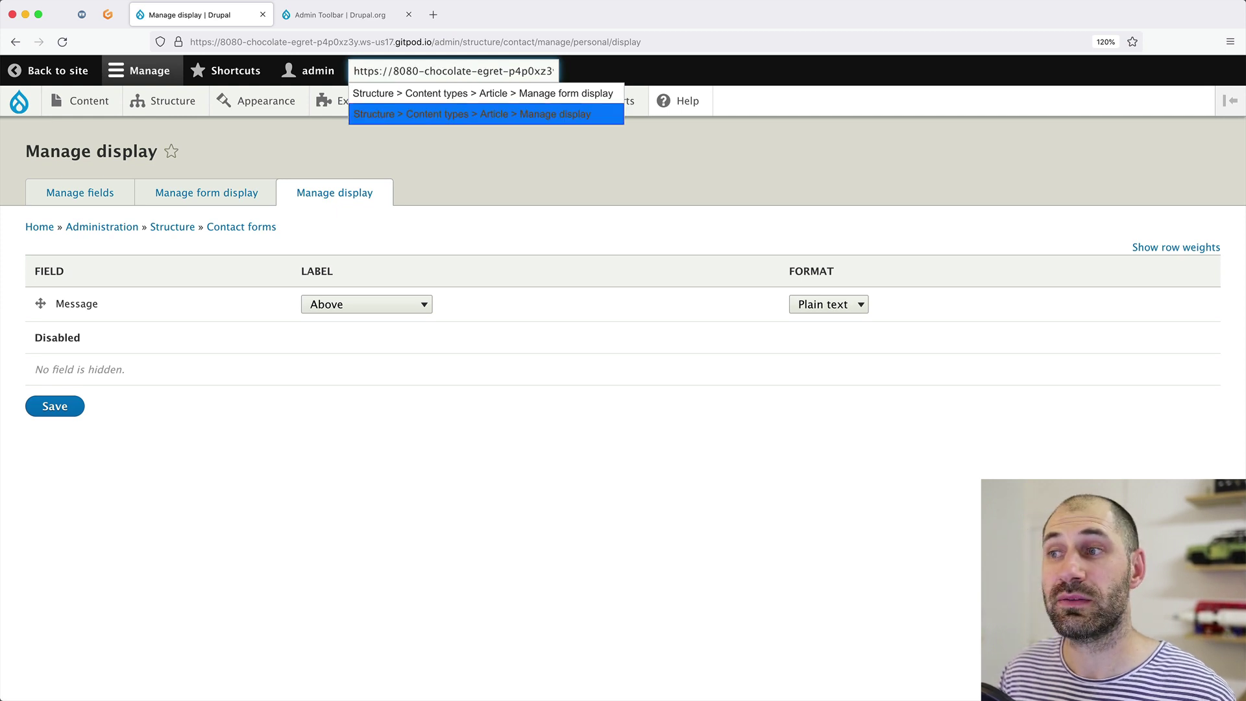
key(Return)
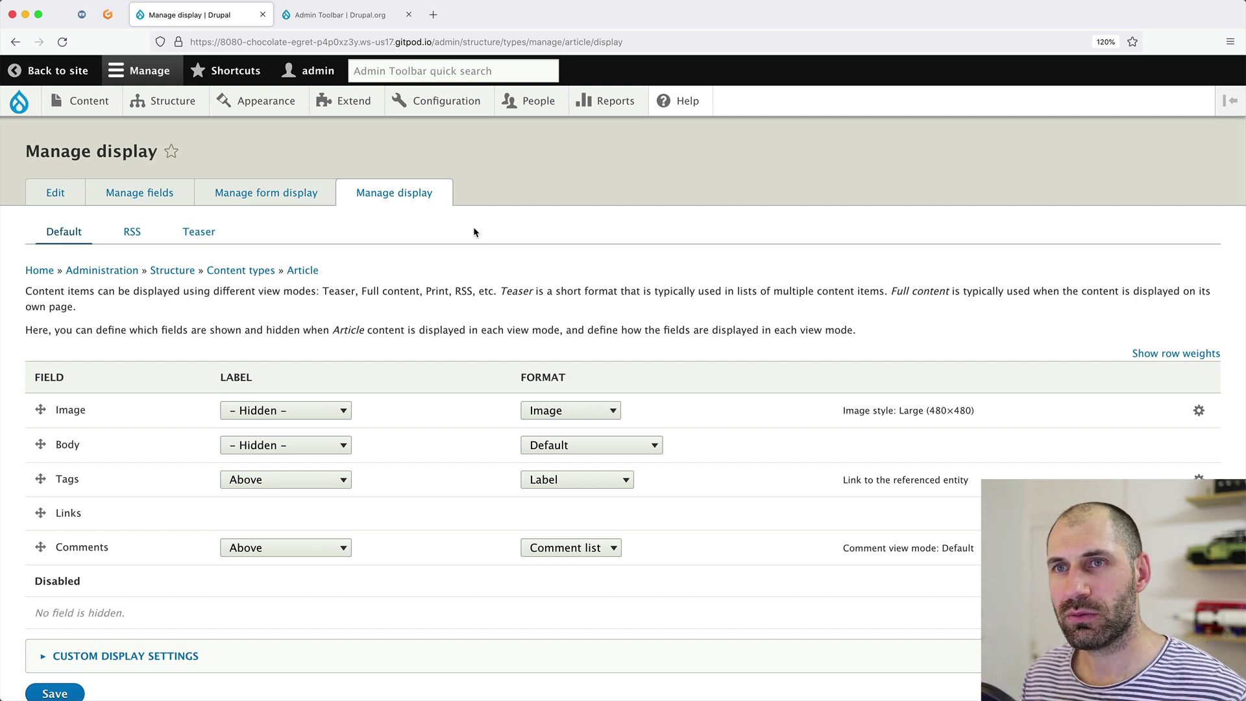
Step: Switch to the Webwash site, open the free Using Webform in Drupal 8 course from the course list, and review its outline
click(81, 15)
scroll(434, 255, up, 5)
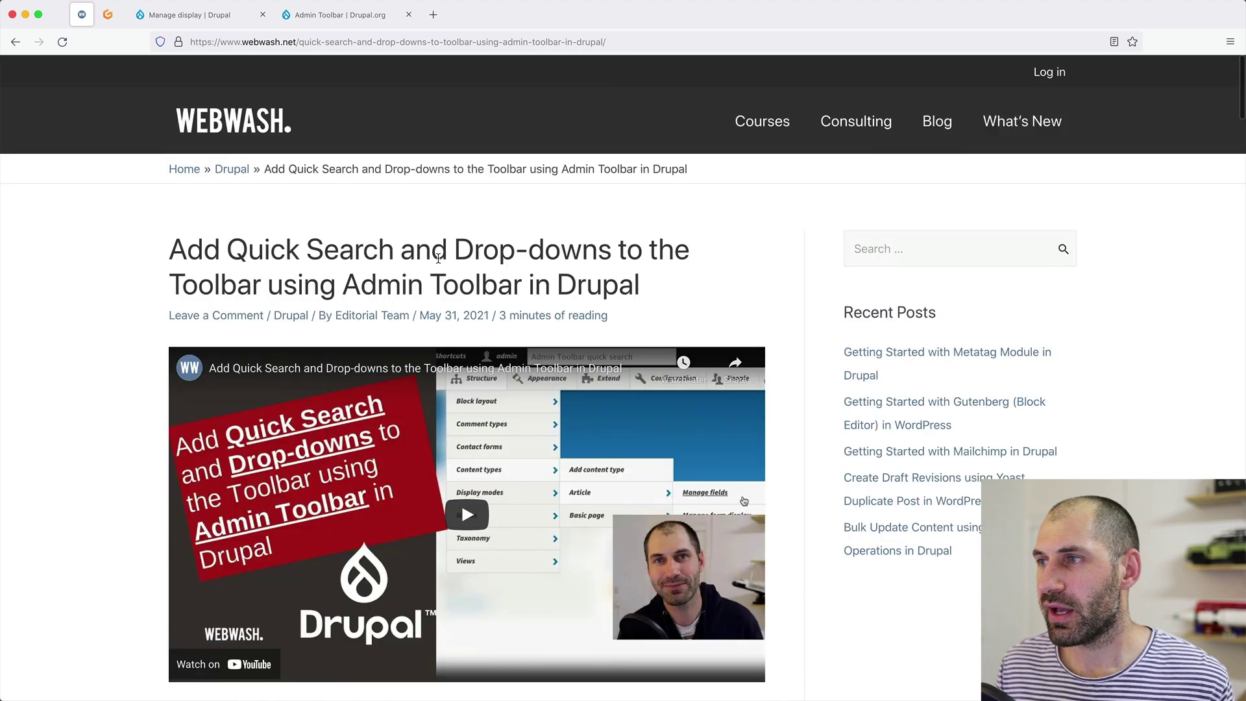
click(762, 127)
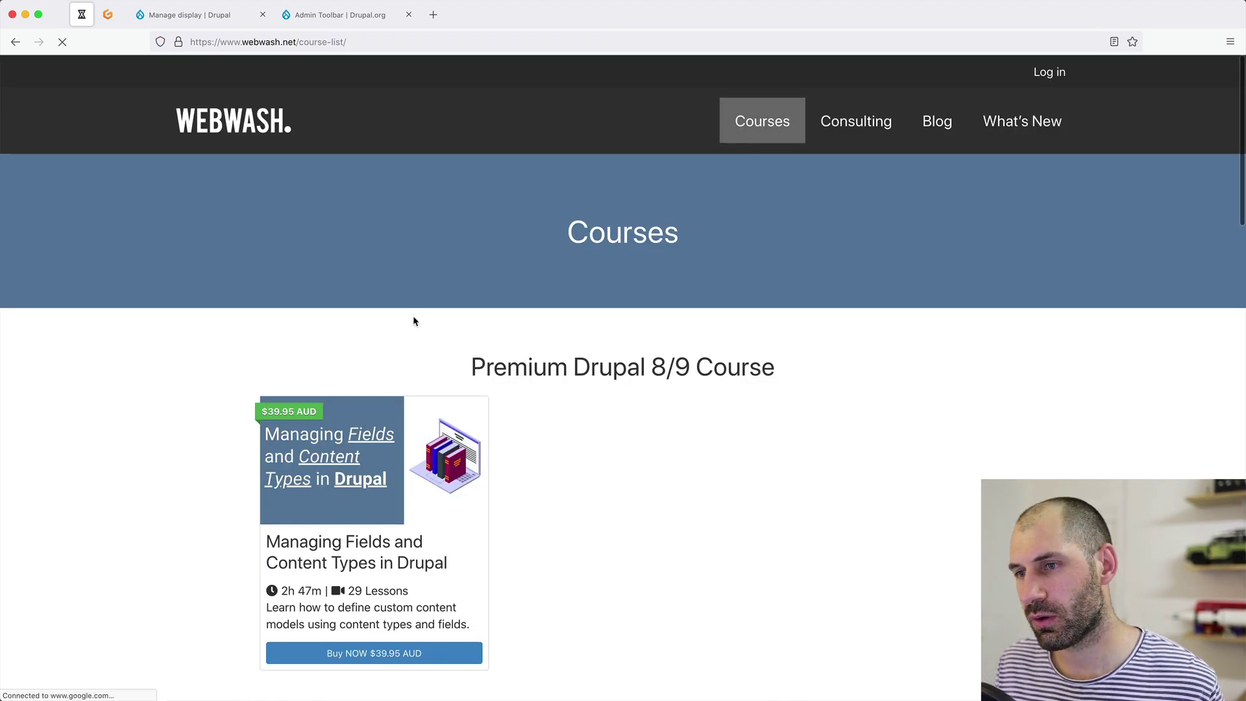
scroll(203, 425, down, 8)
click(337, 388)
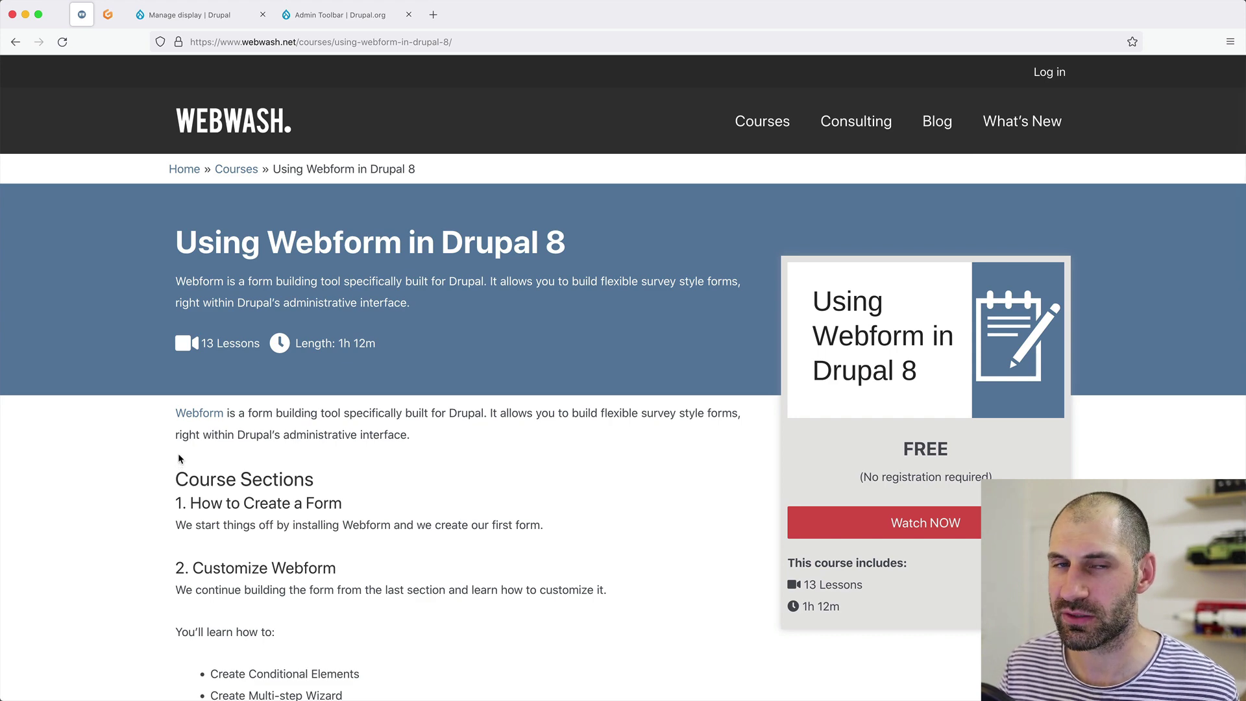
scroll(172, 480, down, 7)
scroll(170, 480, down, 5)
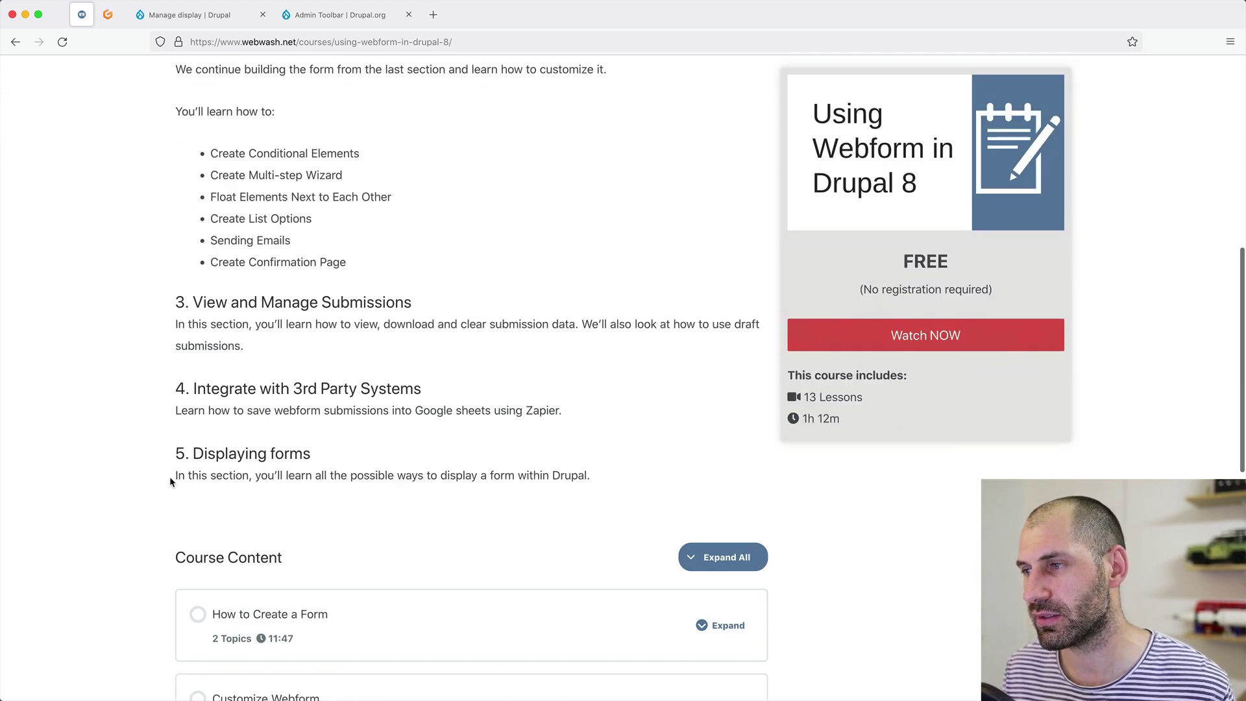
Step: Start watching the Webform course to view its Install Webform lesson, and return to the course page
click(933, 344)
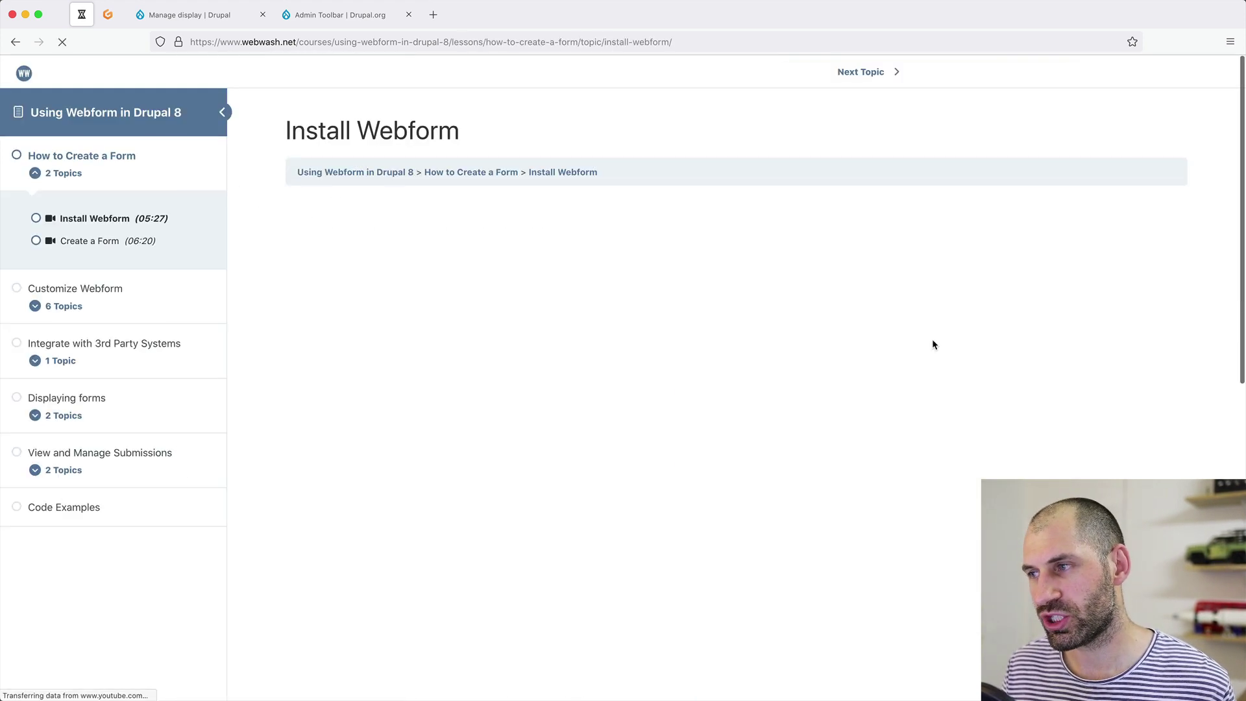
scroll(616, 332, down, 3)
scroll(616, 332, up, 3)
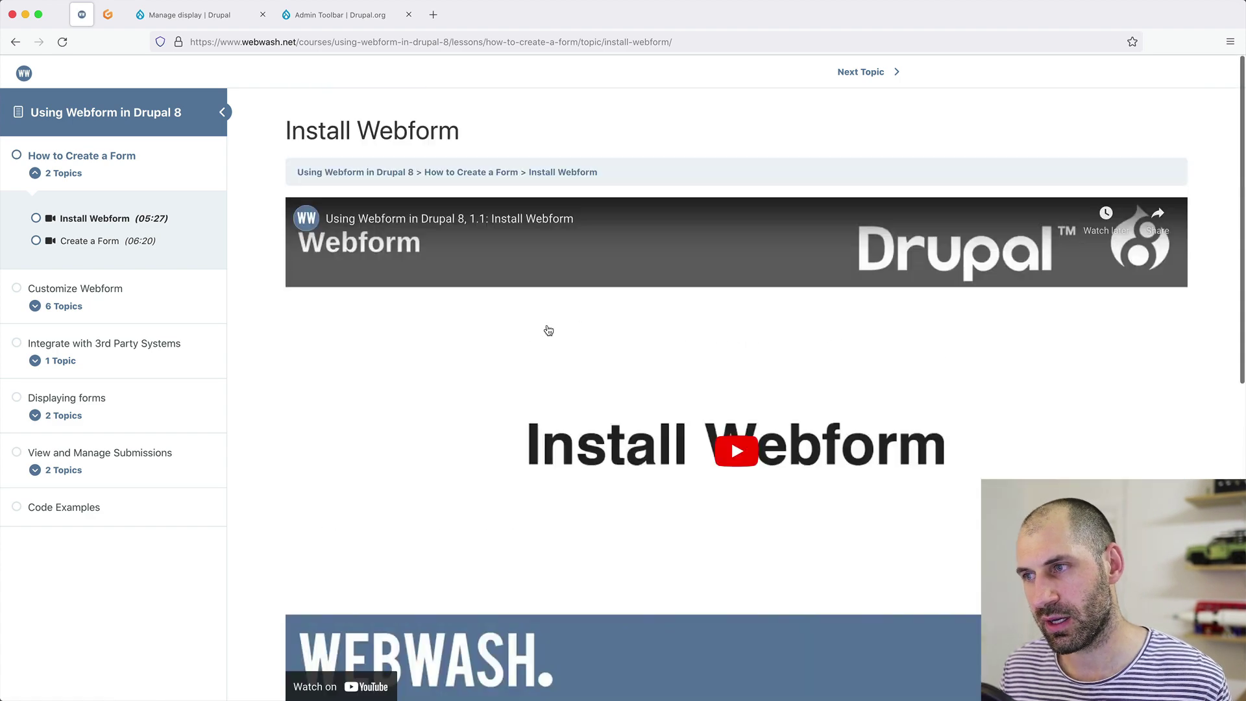
key(super+Left)
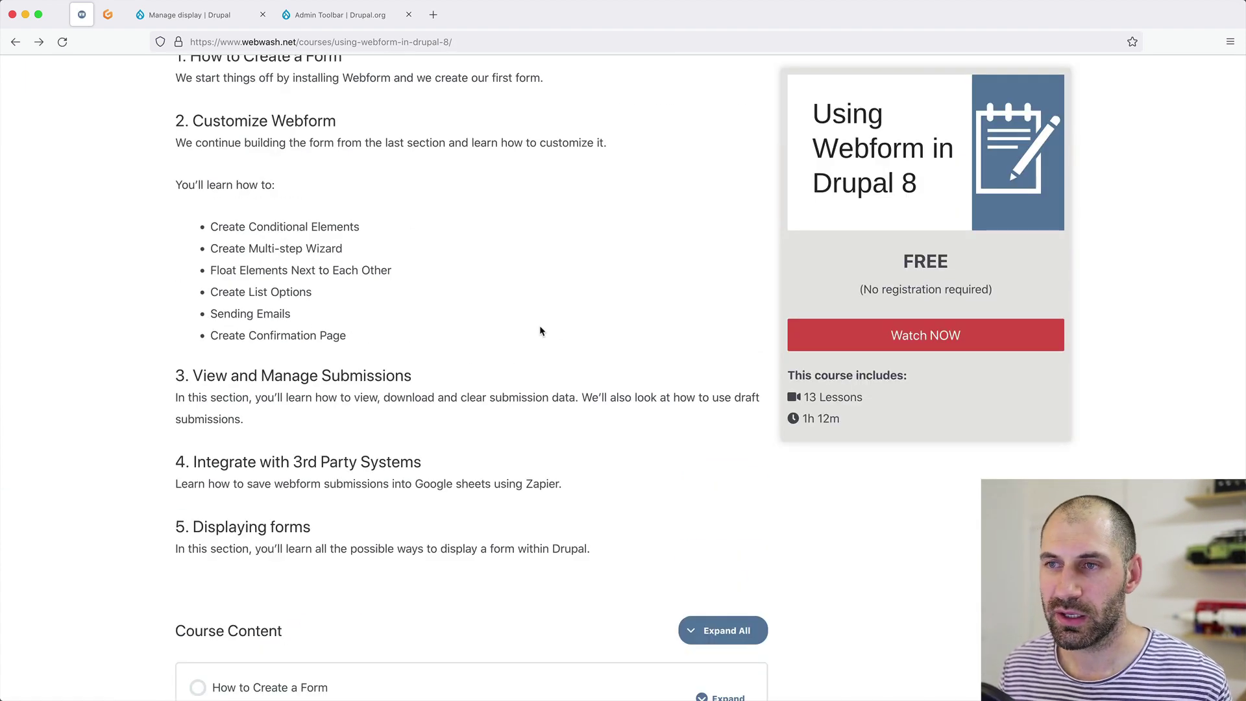
Step: Return to the course list and open the premium Managing Fields and Content Types in Drupal course
scroll(539, 326, up, 7)
key(super+Left)
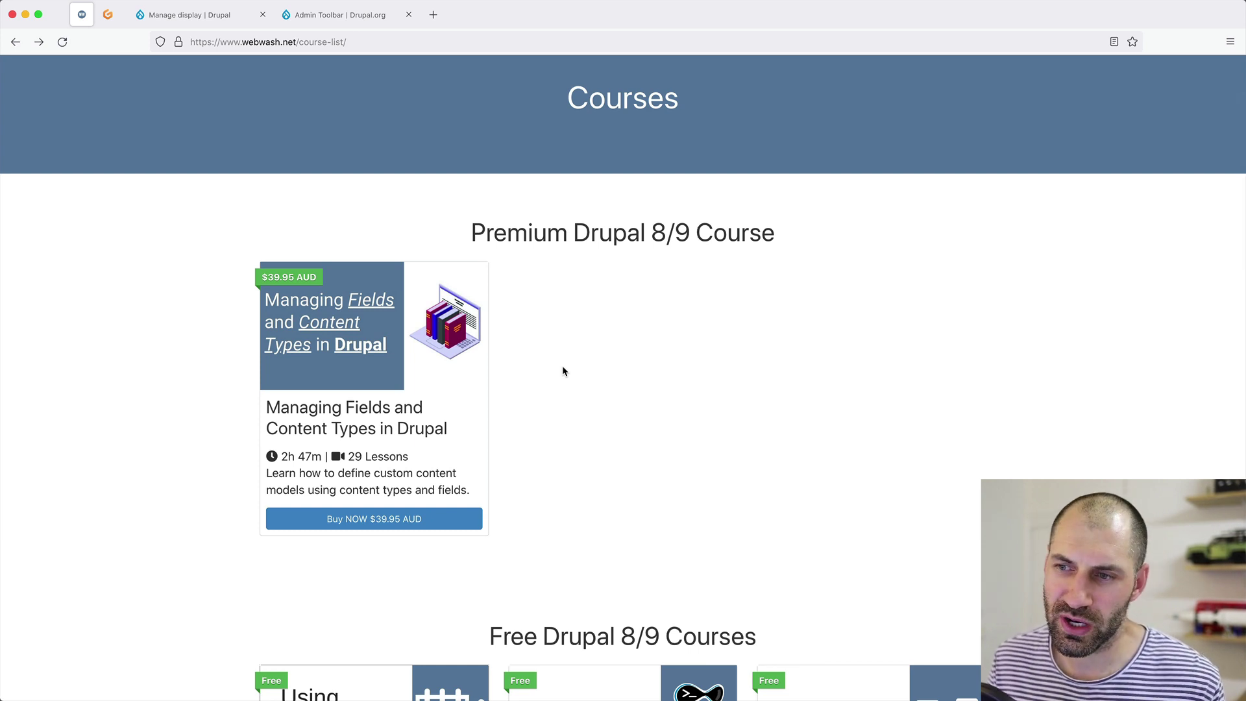
click(425, 318)
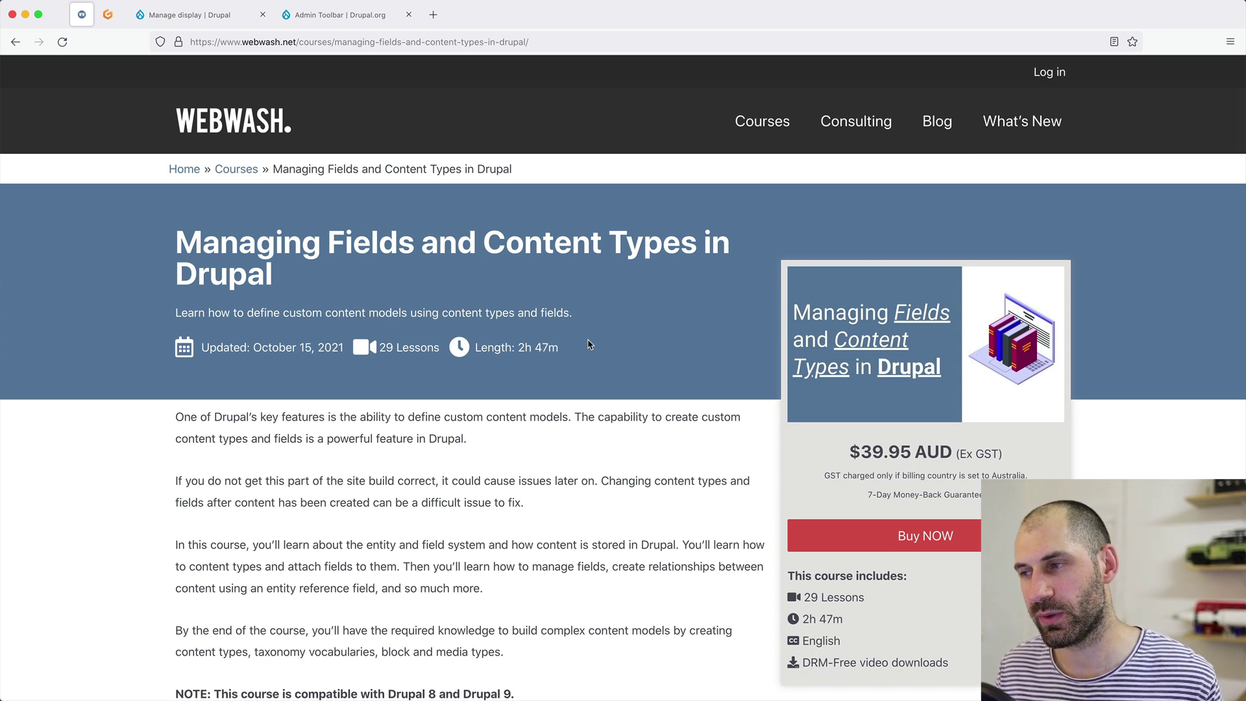
scroll(590, 344, down, 1)
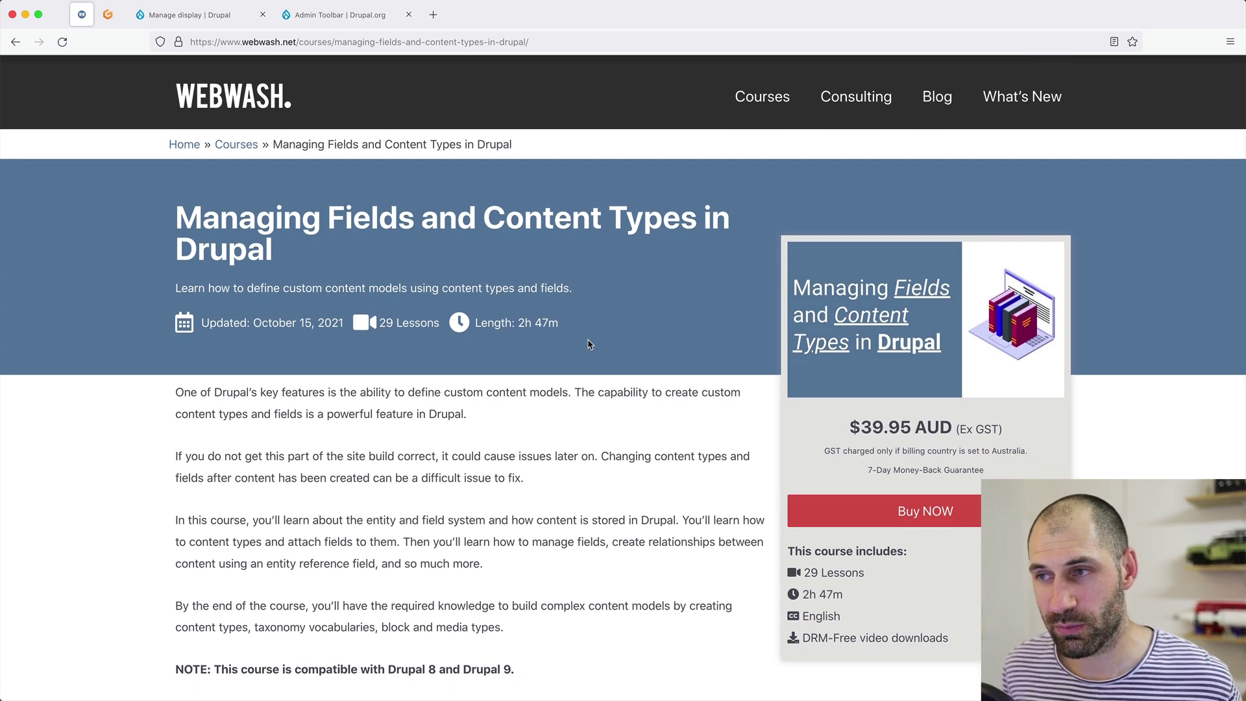